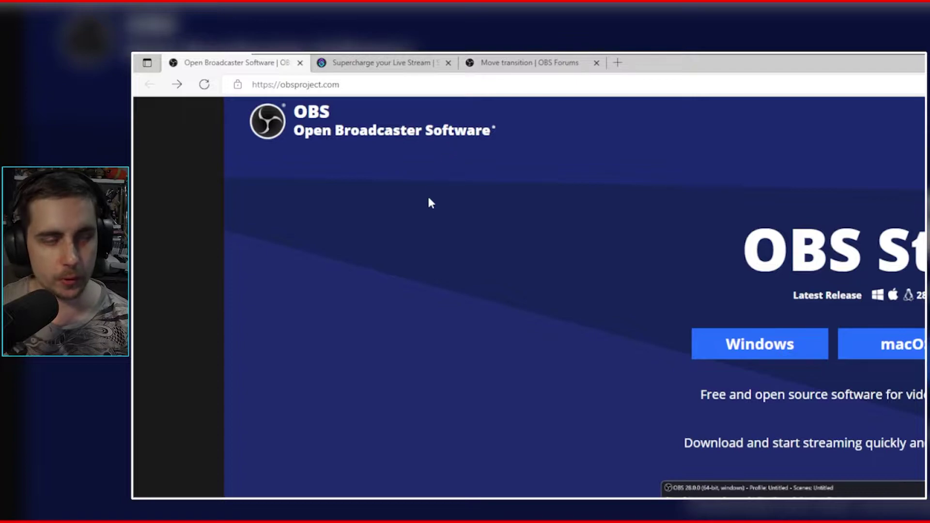
Download move-transition-2.7.1-windows-installer.zip from the Move transition 2.7.1 forum page
click(382, 70)
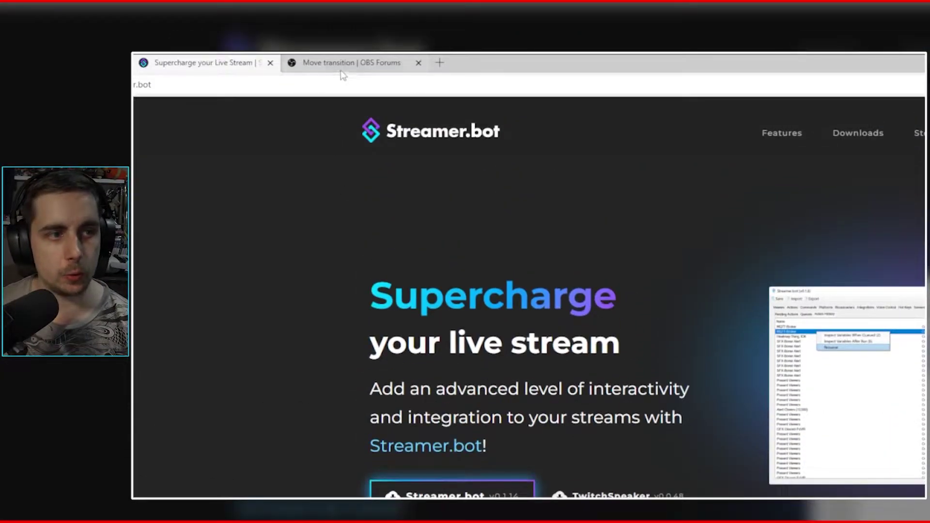
click(343, 68)
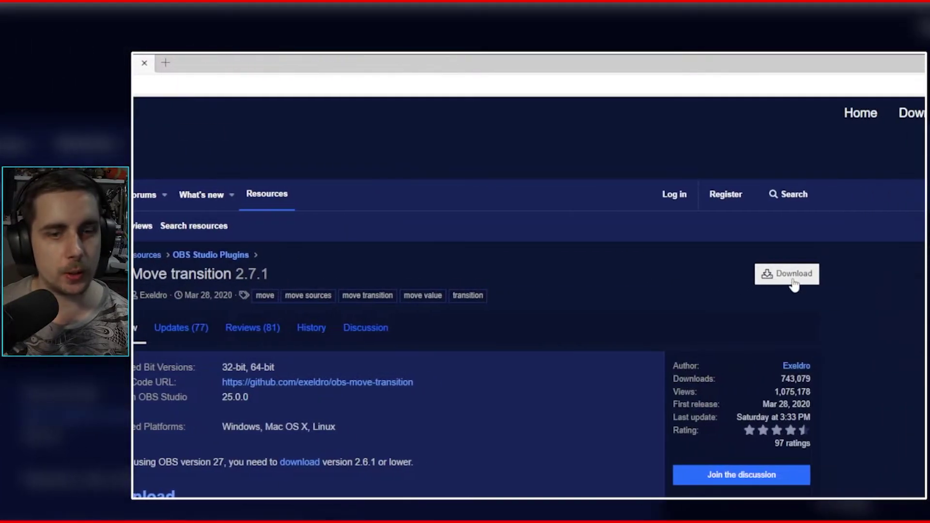
click(792, 277)
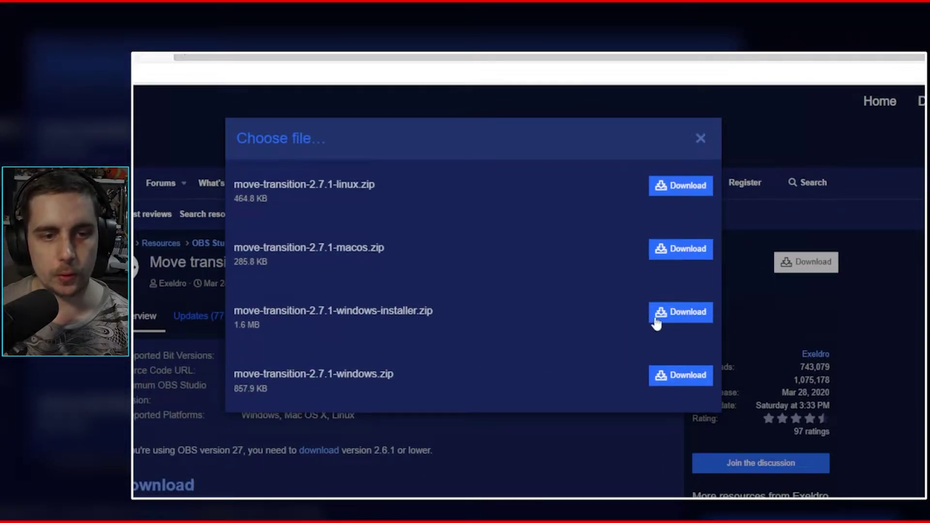
click(657, 316)
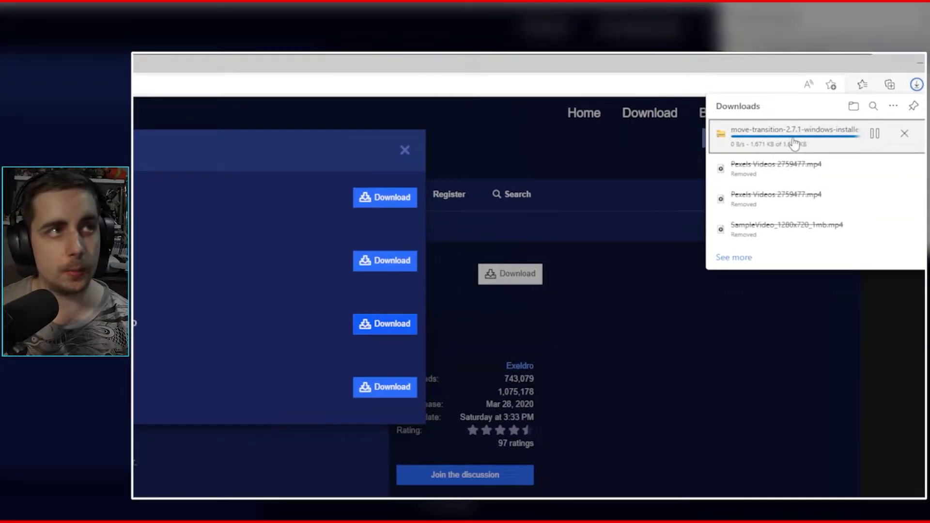
Install the Move Transition 2.7.1 plugin from the downloaded archive with default options, then return to OBS
click(794, 145)
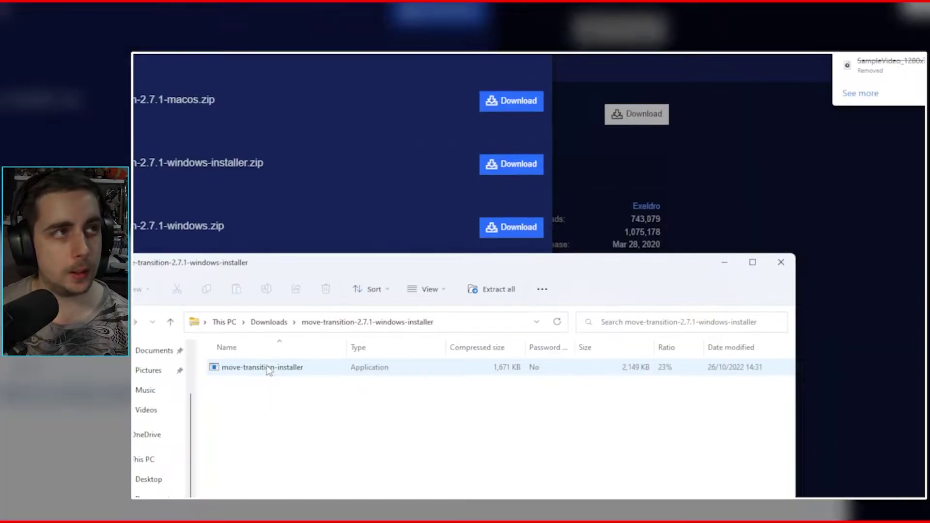
double_click(271, 366)
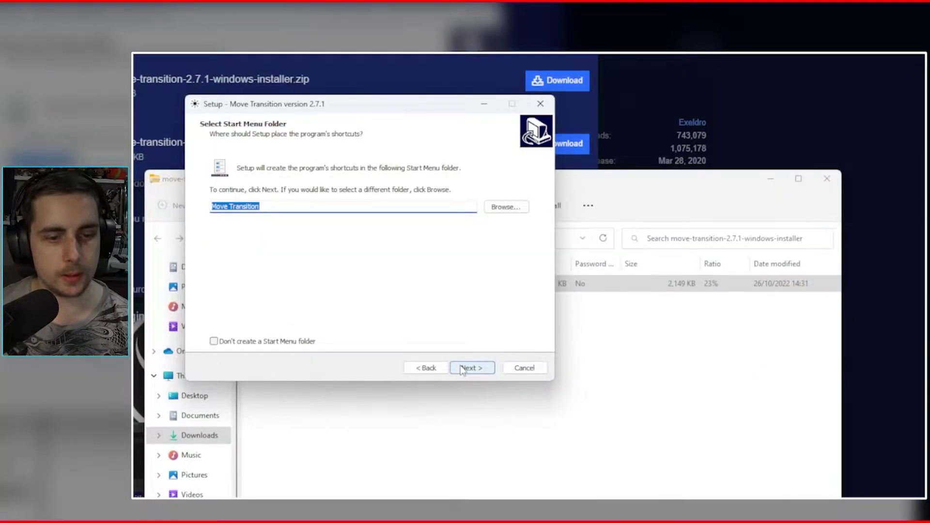
click(462, 369)
click(461, 369)
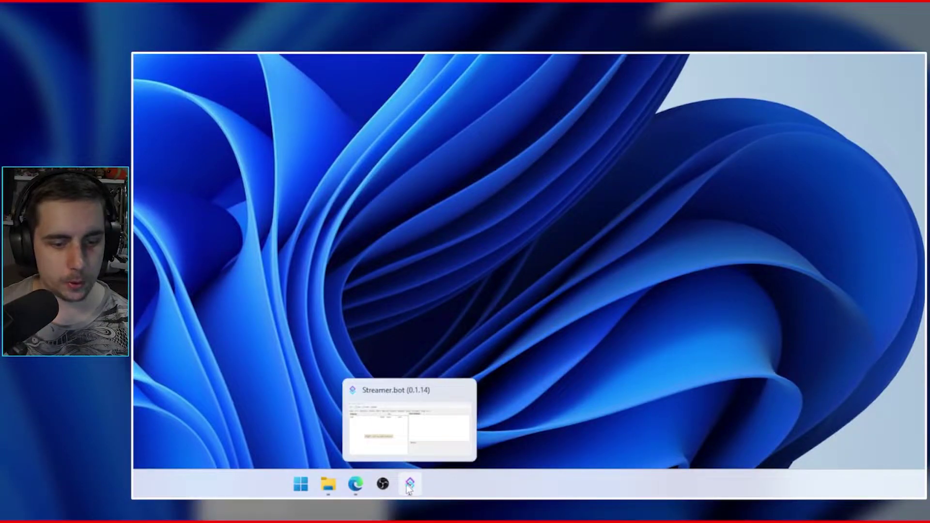
click(383, 485)
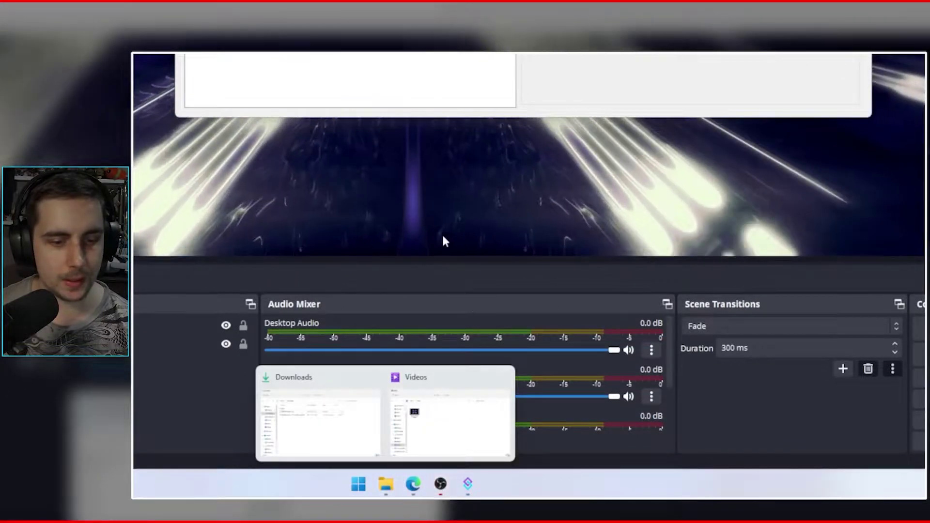
Locate MBT_FirstWords.mbt in the Downloads folder and bring Streamer.bot forward
click(319, 411)
click(313, 266)
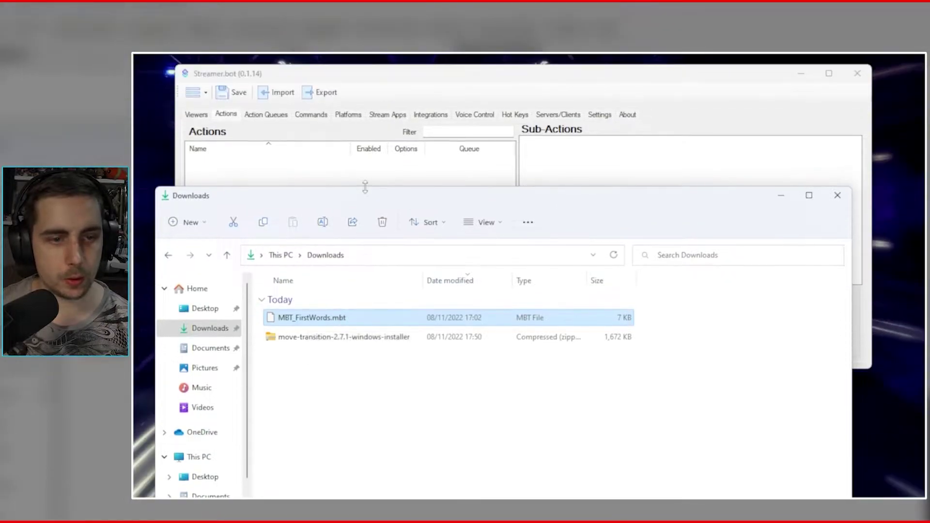
drag(373, 143, 478, 213)
click(282, 92)
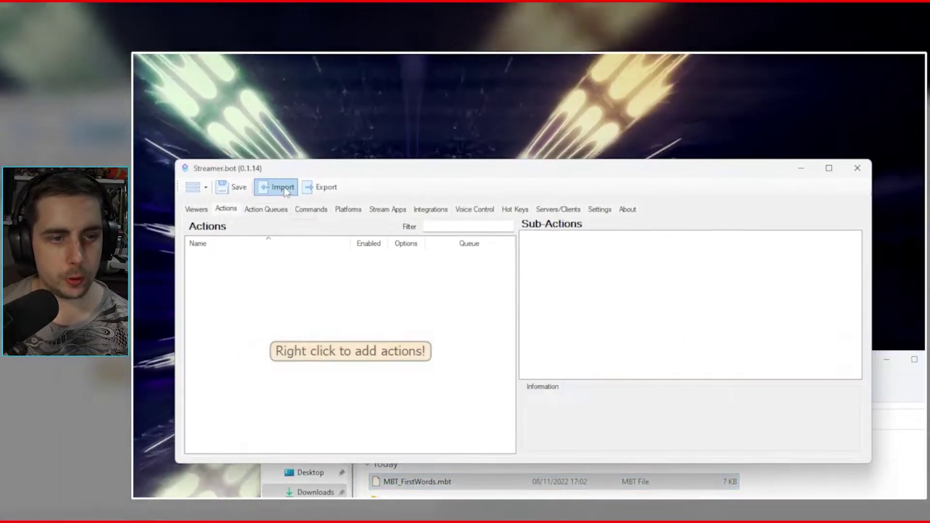
Import MBT_FirstWords.mbt into Streamer.bot and inspect the Install action's sub-actions
click(275, 189)
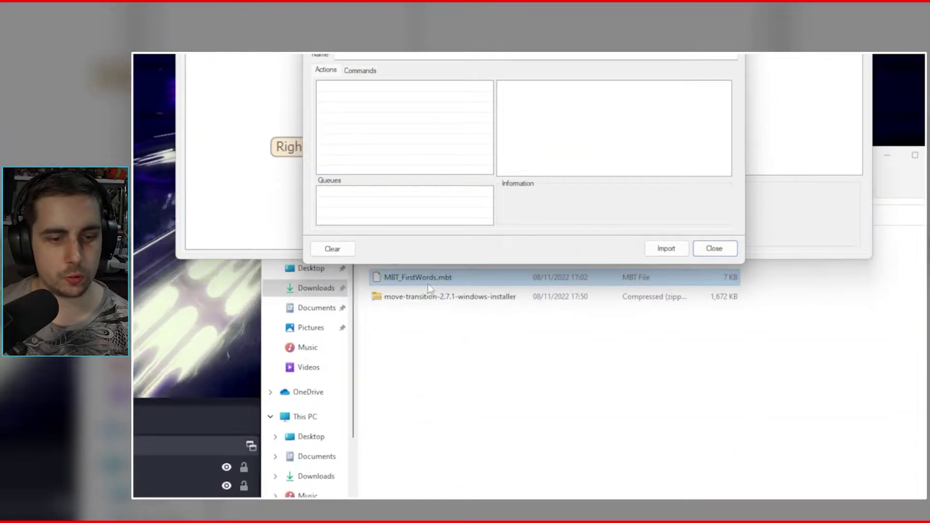
drag(428, 486, 441, 490)
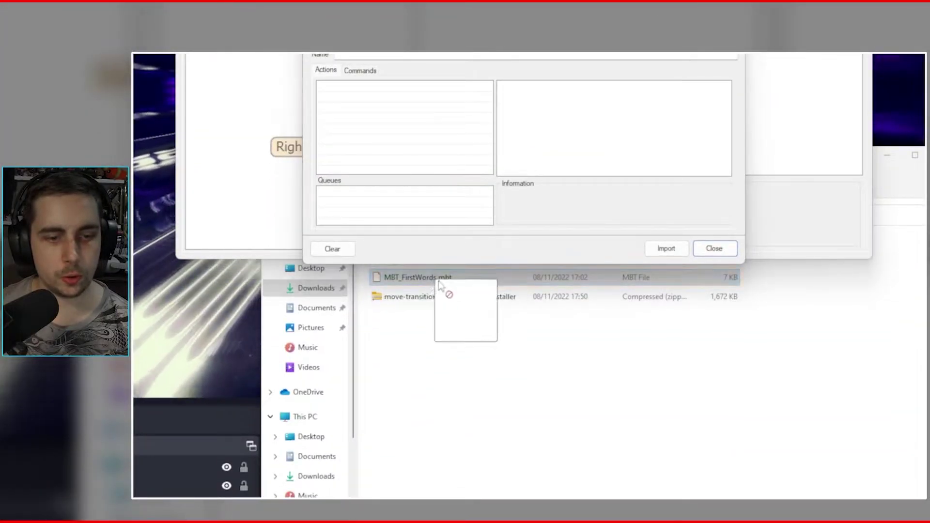
drag(440, 286, 424, 195)
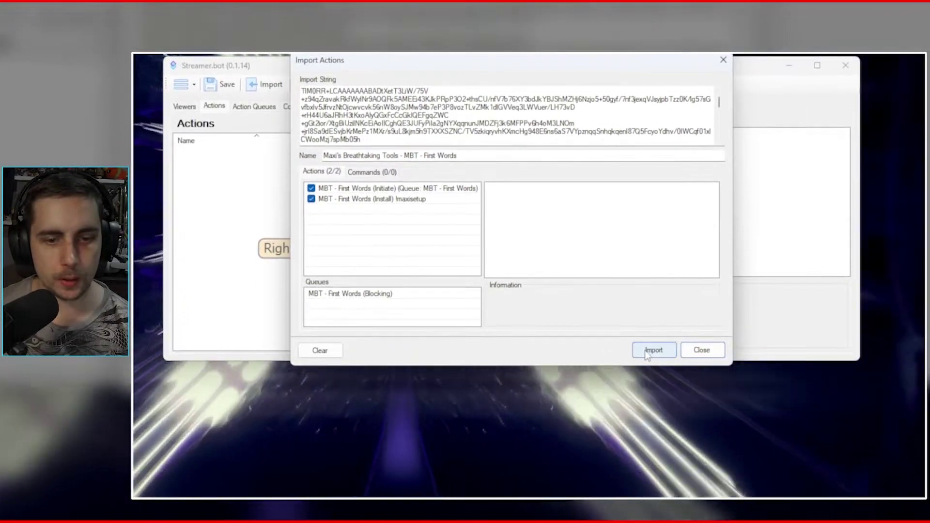
click(647, 353)
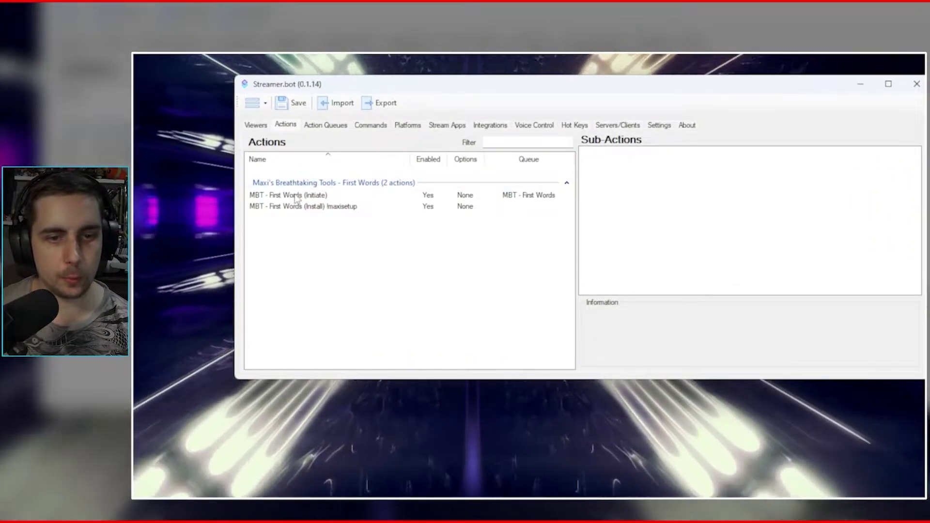
click(304, 207)
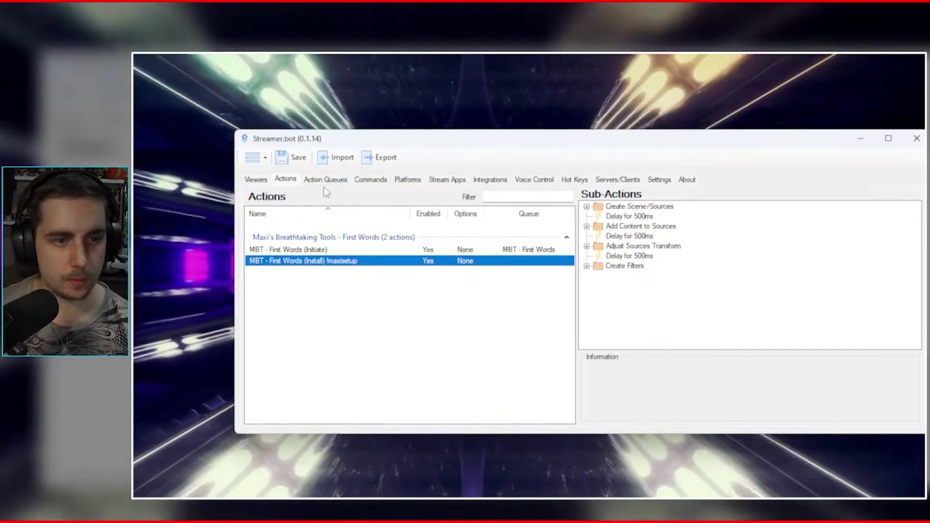
Create a !maxisetup command that runs the MBT - First Words (Install) action
click(371, 180)
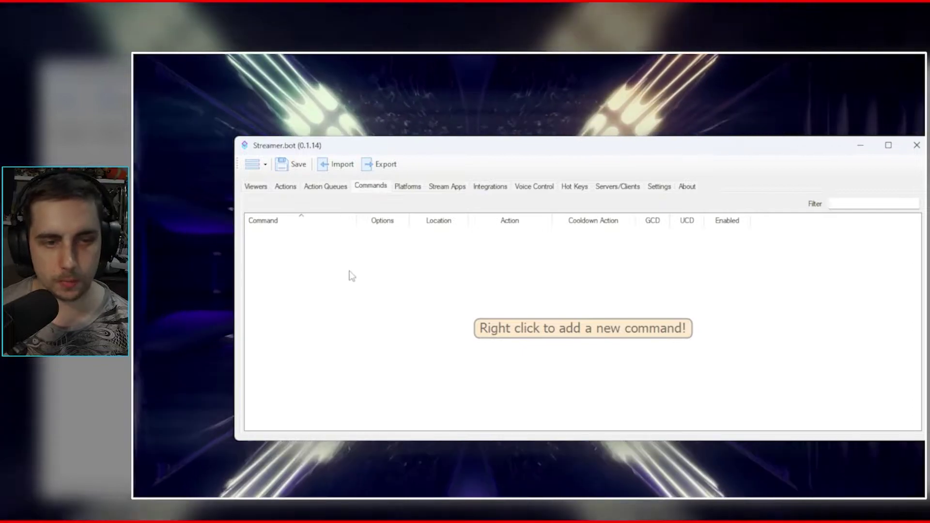
right_click(363, 272)
click(381, 280)
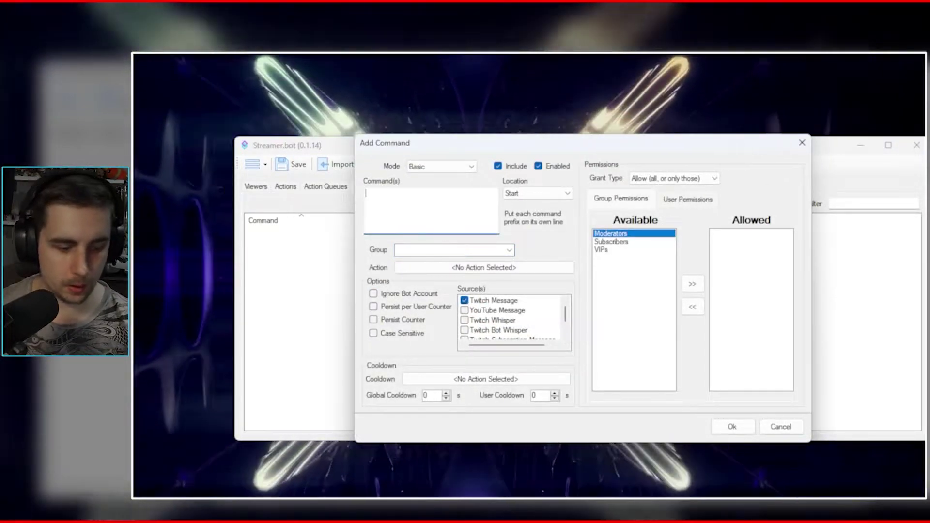
text(!maxisetup)
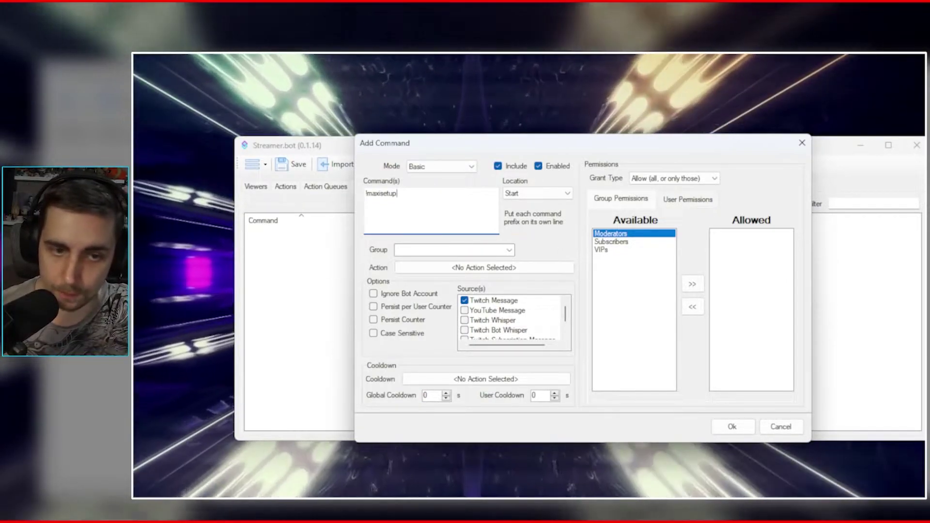
click(458, 268)
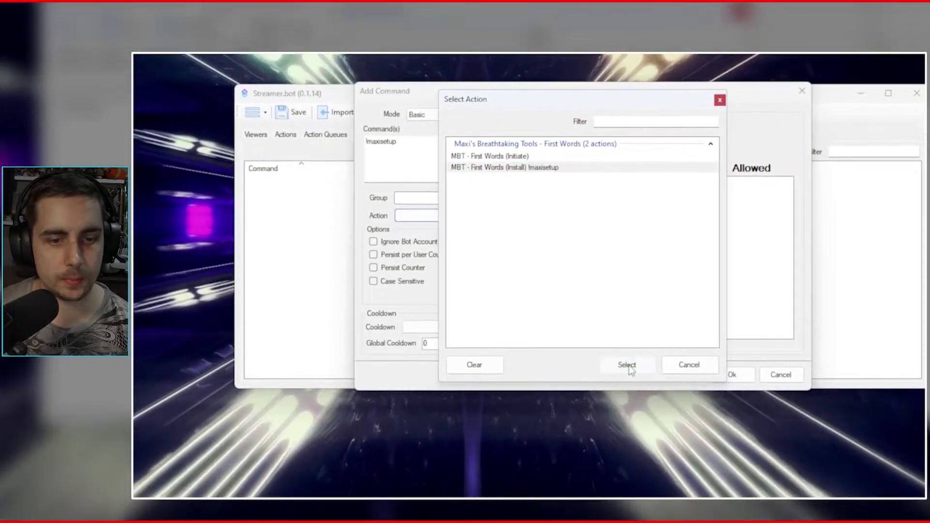
click(627, 417)
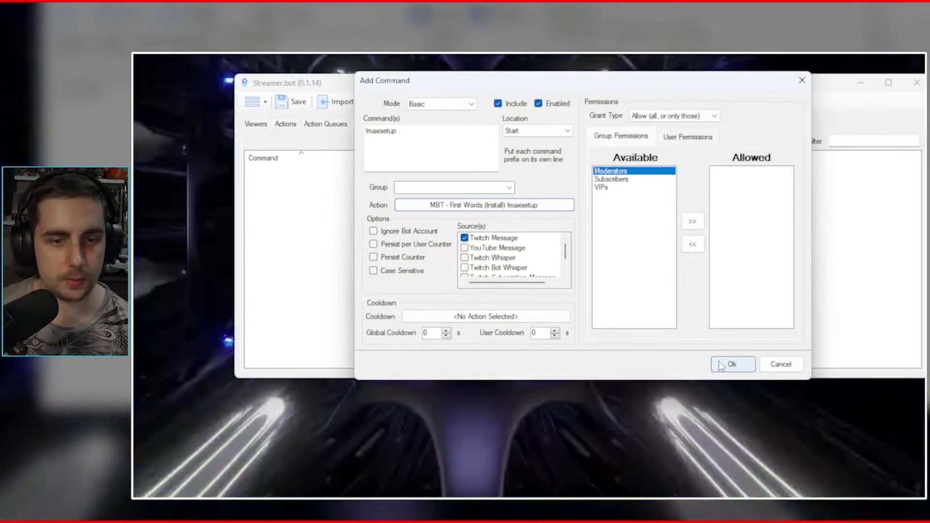
click(729, 375)
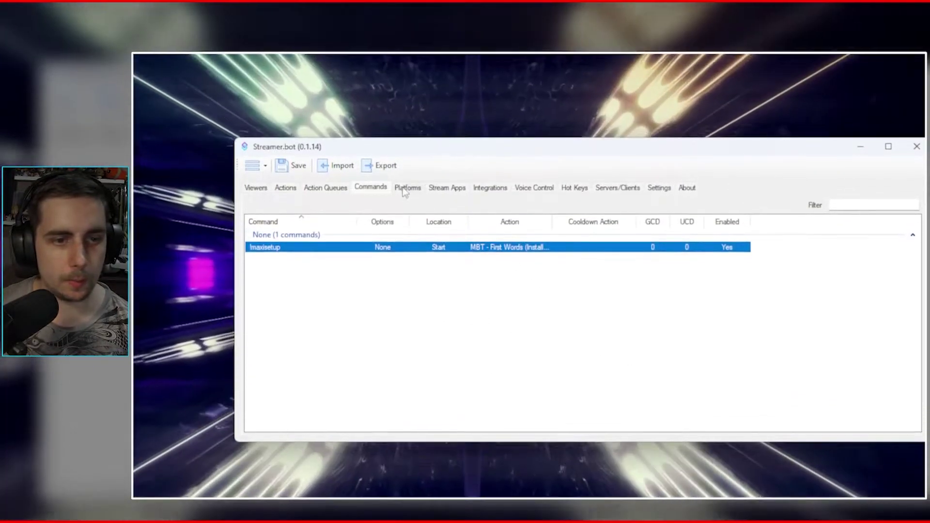
Check the Twitch accounts, then open the OBS Studio connection (127.0.0.1, port 4455) for editing
click(405, 124)
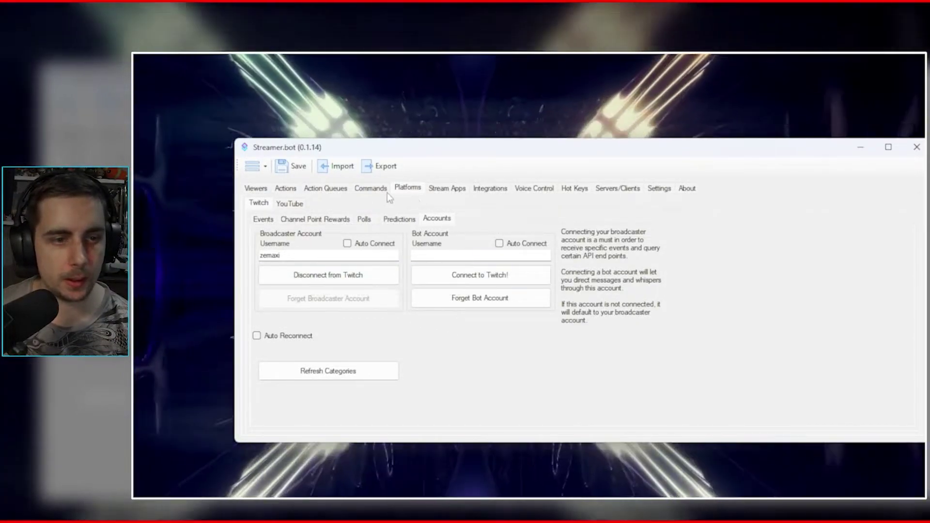
click(458, 197)
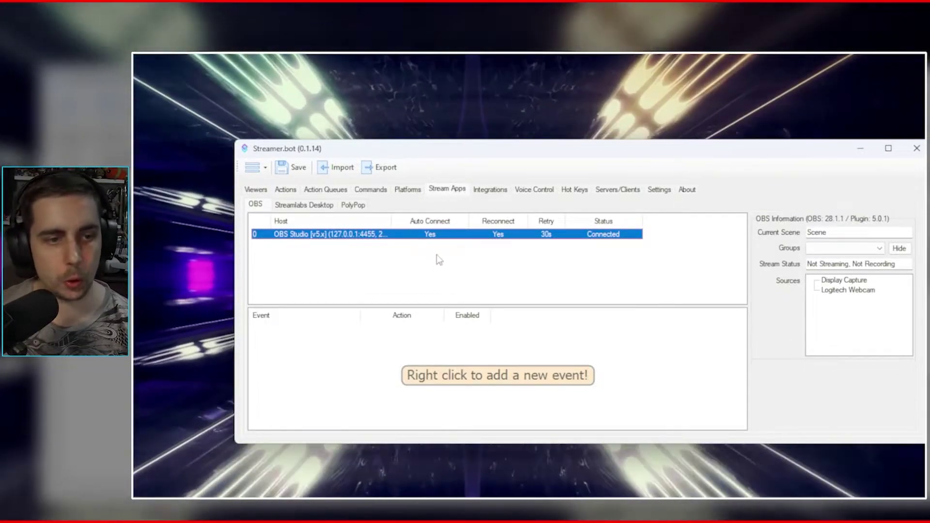
right_click(340, 235)
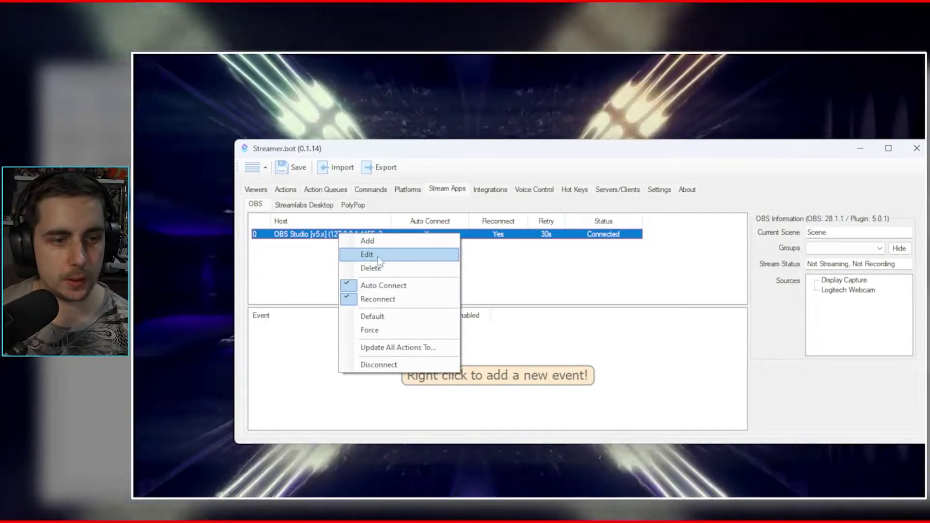
click(371, 257)
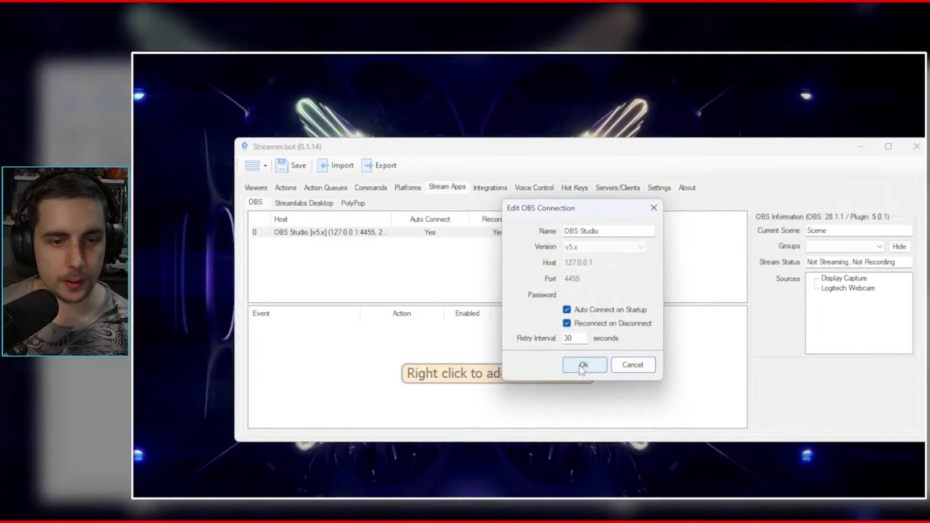
Enable OBS's obs-websocket server on port 4455 without authentication
click(583, 366)
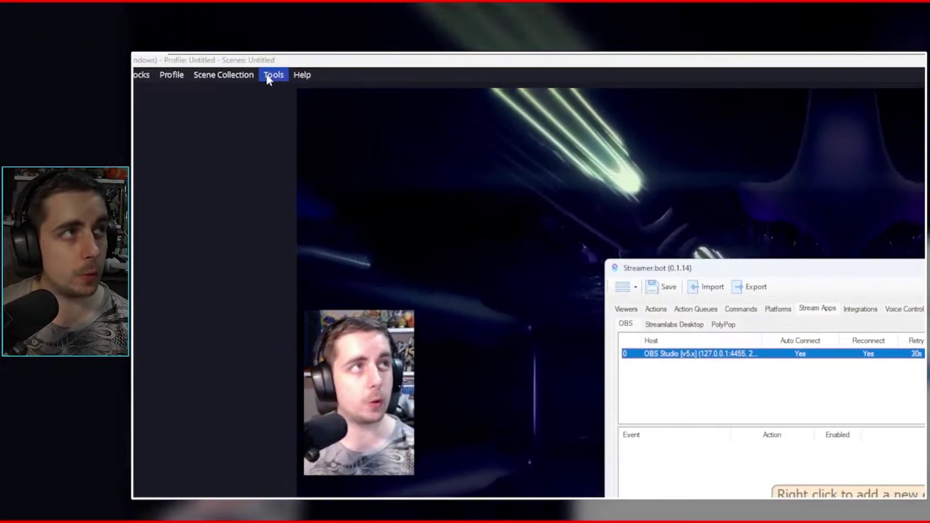
click(270, 77)
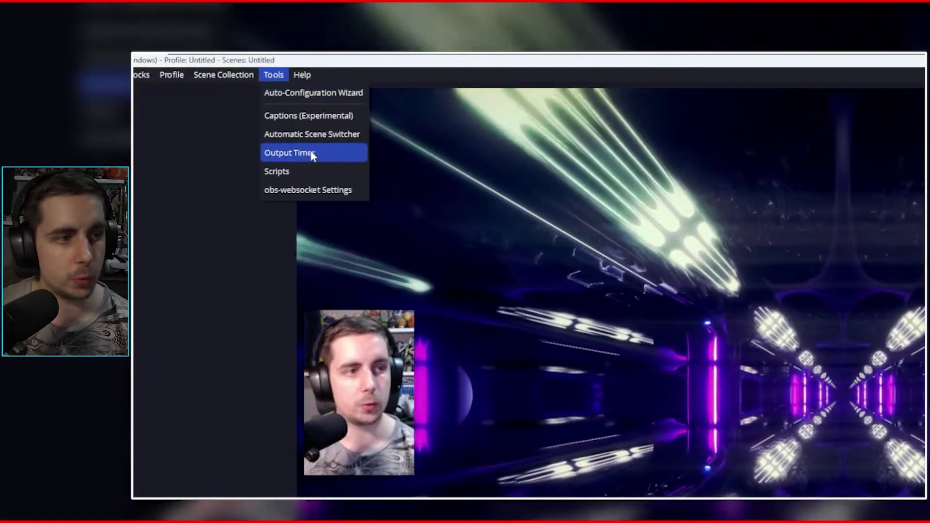
click(310, 190)
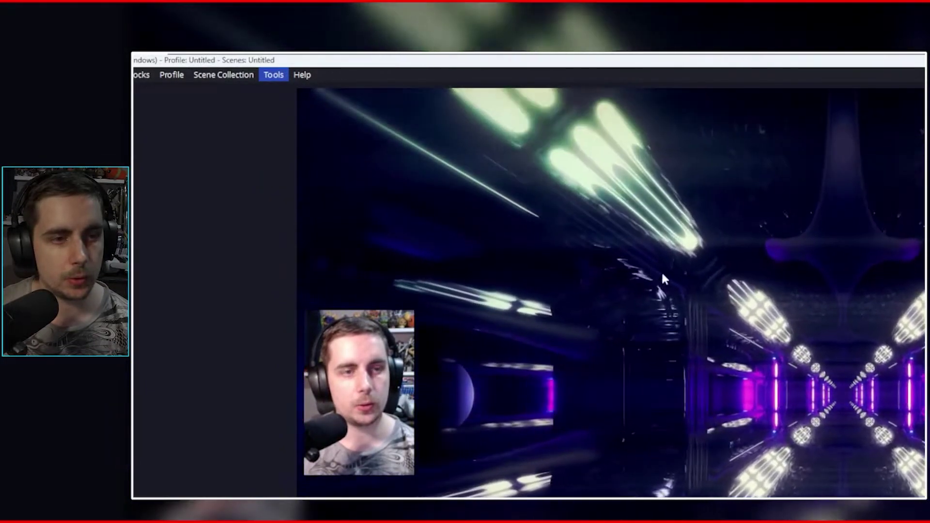
click(747, 347)
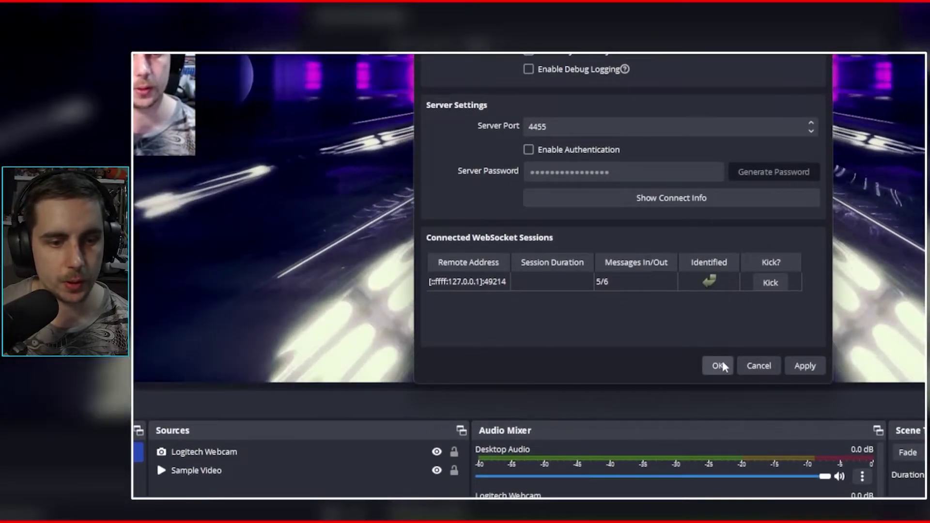
click(719, 366)
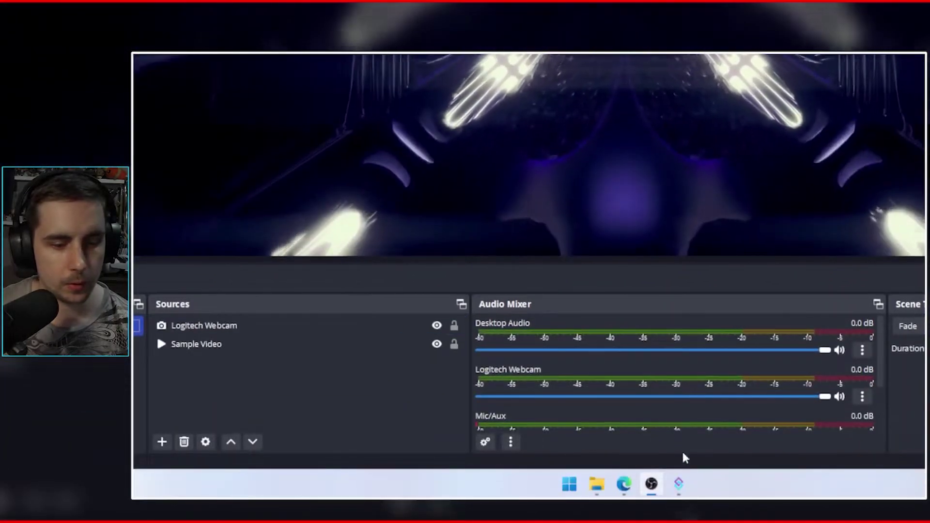
Send !maxisetup in Twitch chat with Streamer.bot's Actions list showing
click(677, 483)
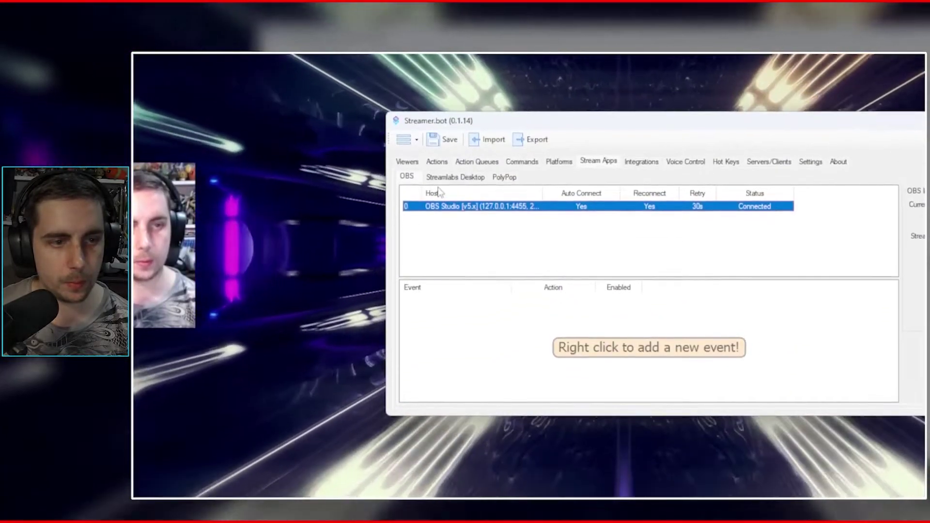
click(436, 161)
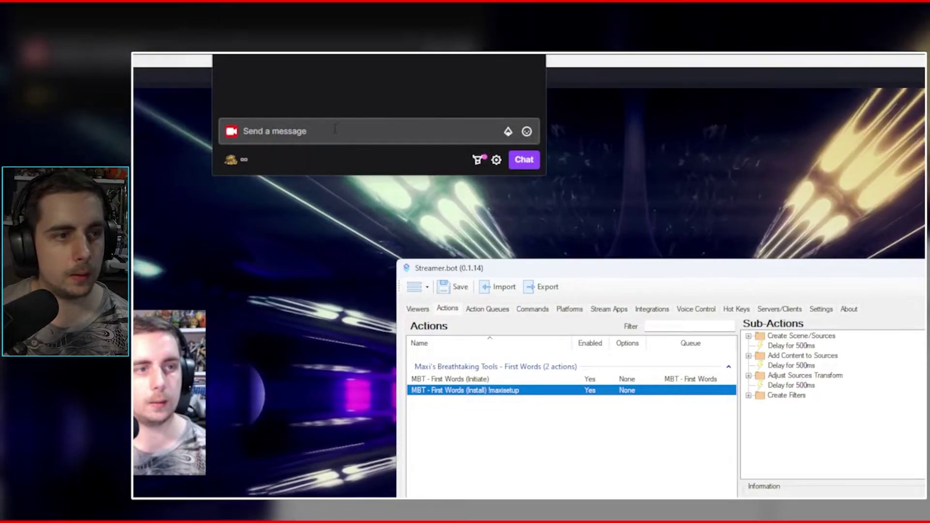
click(335, 130)
text(!maxis)
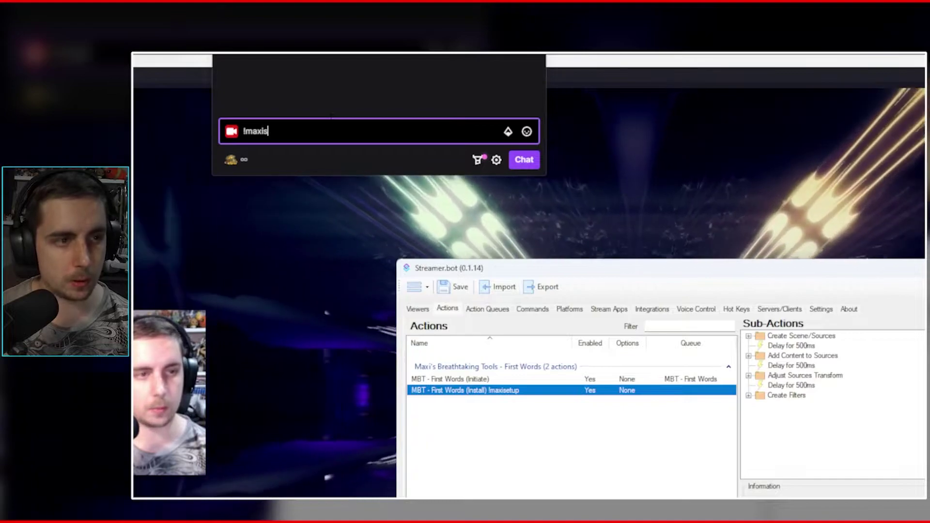
text(etup)
key(Return)
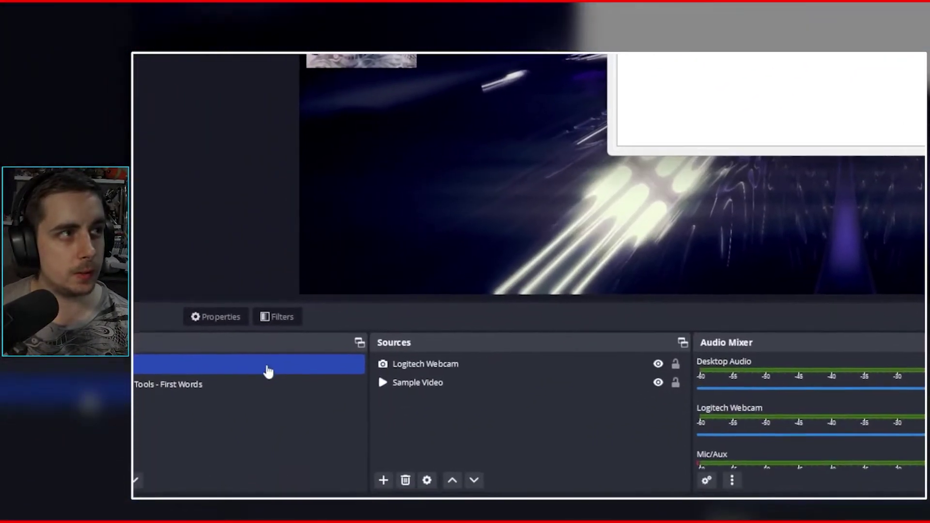
Select the new Maxi's Breathtaking Tools - First Words scene in OBS and inspect its four sources
ctrl+click(151, 385)
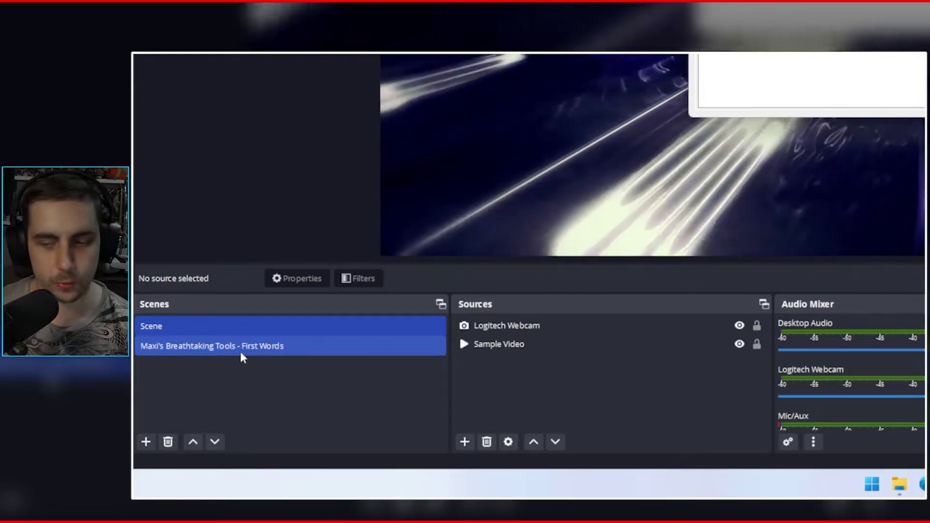
click(241, 353)
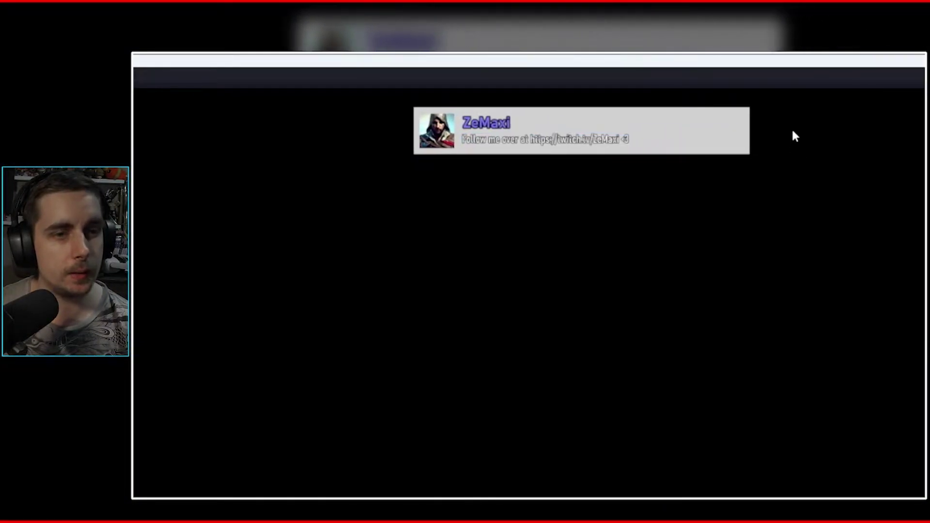
click(704, 151)
click(738, 178)
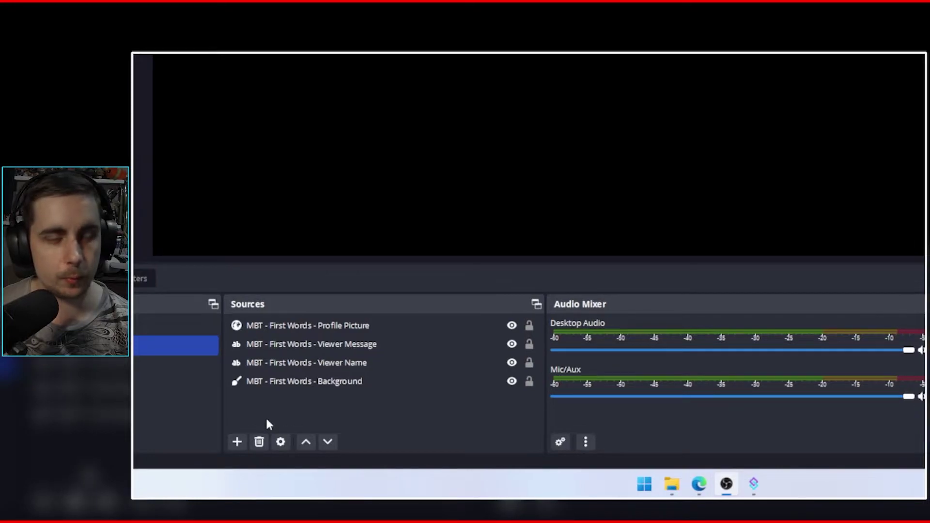
Group the four First Words sources as 'MBT - First Words - Group' and collapse the group
click(303, 388)
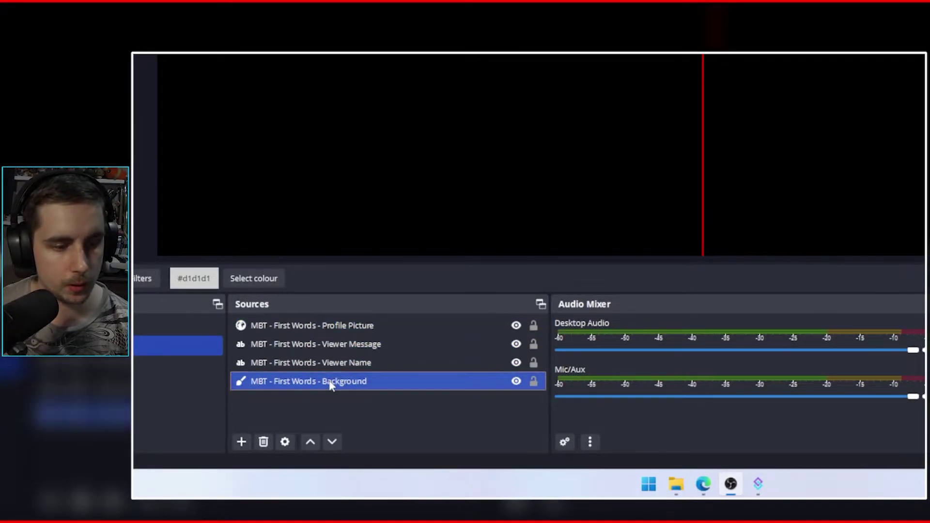
shift+click(346, 329)
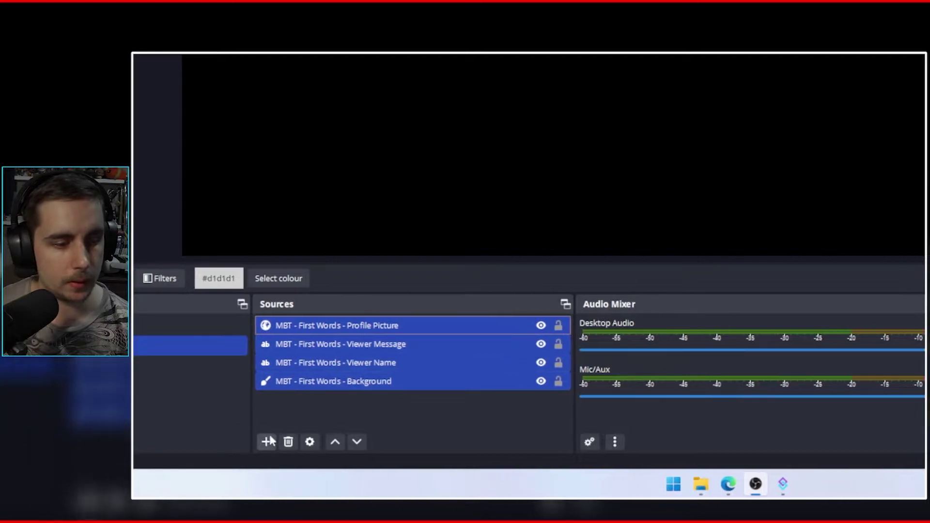
right_click(324, 329)
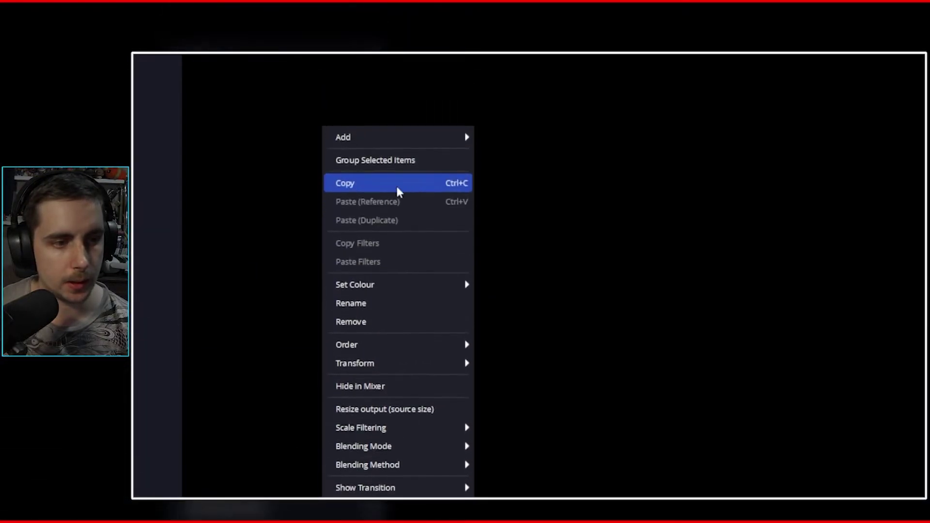
click(400, 189)
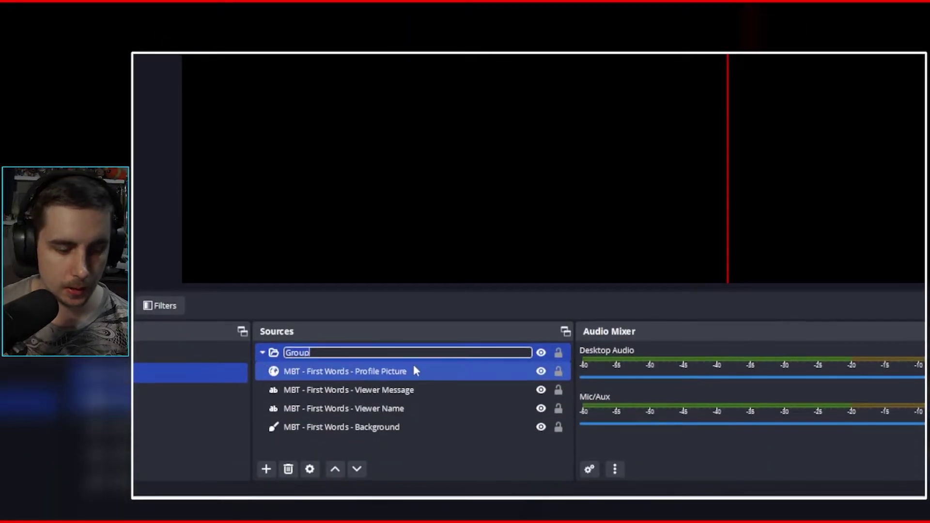
text(MBT)
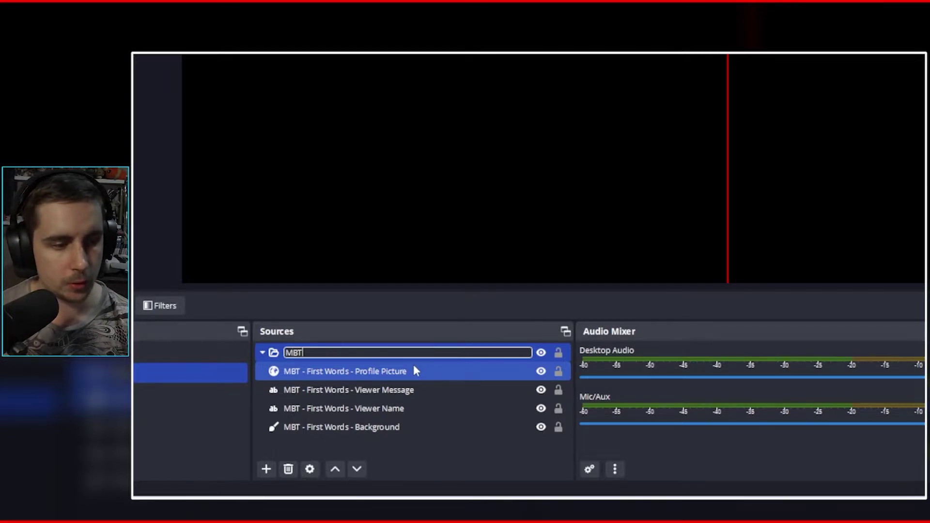
text( - Fir)
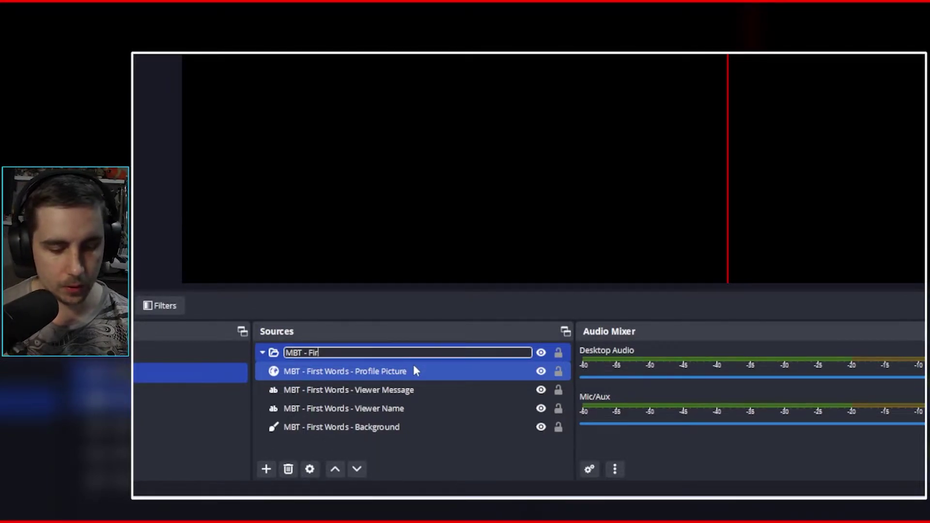
text(st Words )
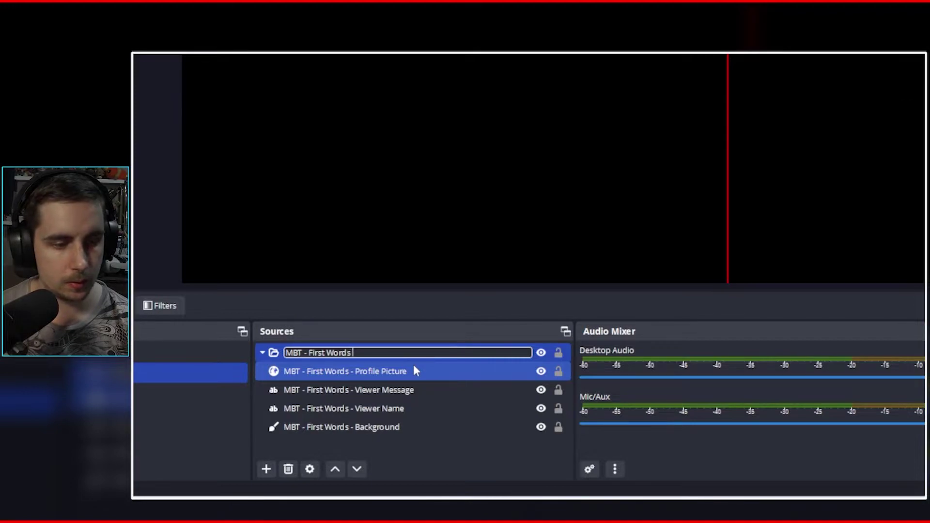
text(- Group)
key(Return)
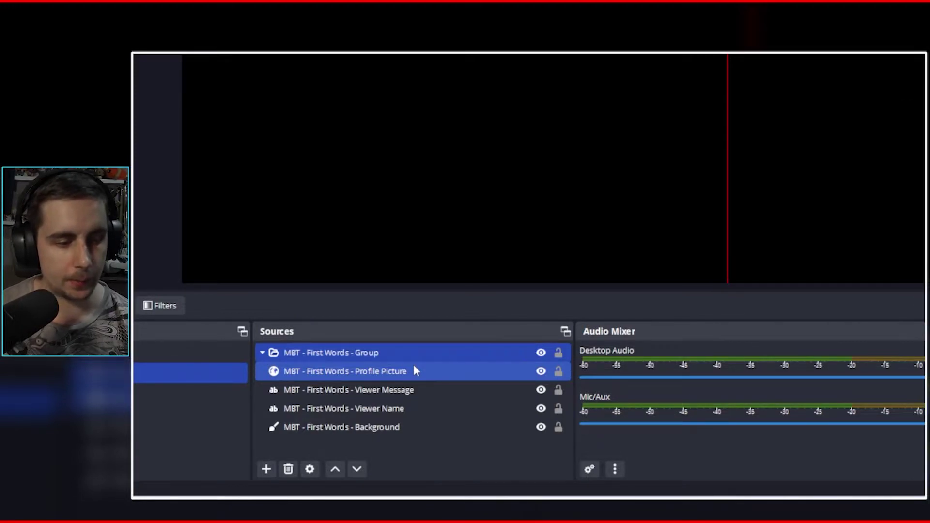
click(270, 354)
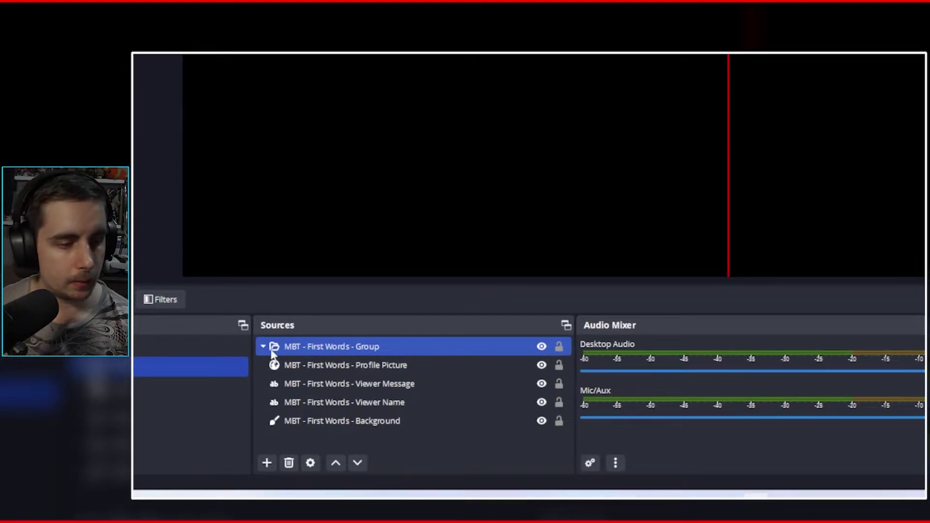
click(265, 347)
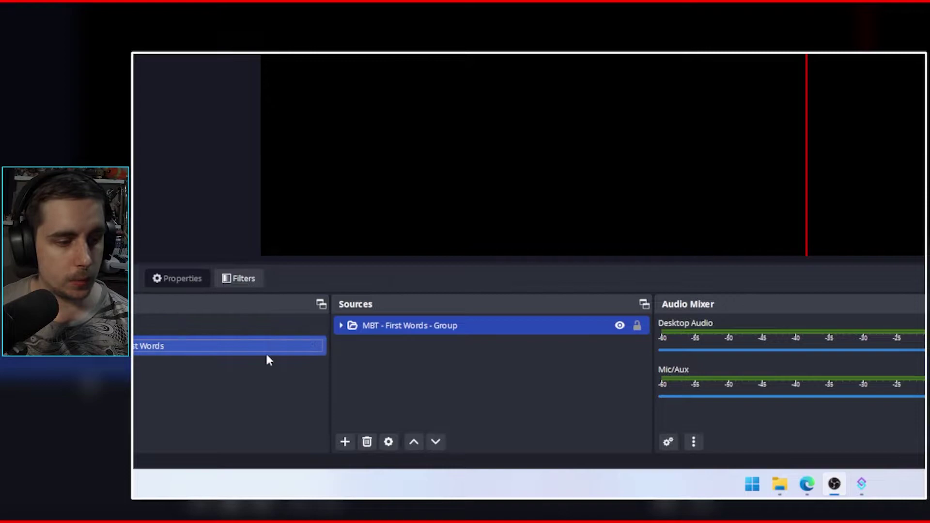
Disable the First Words scene's *STOP* filter and show the *START* filter's 300ms move settings
right_click(267, 355)
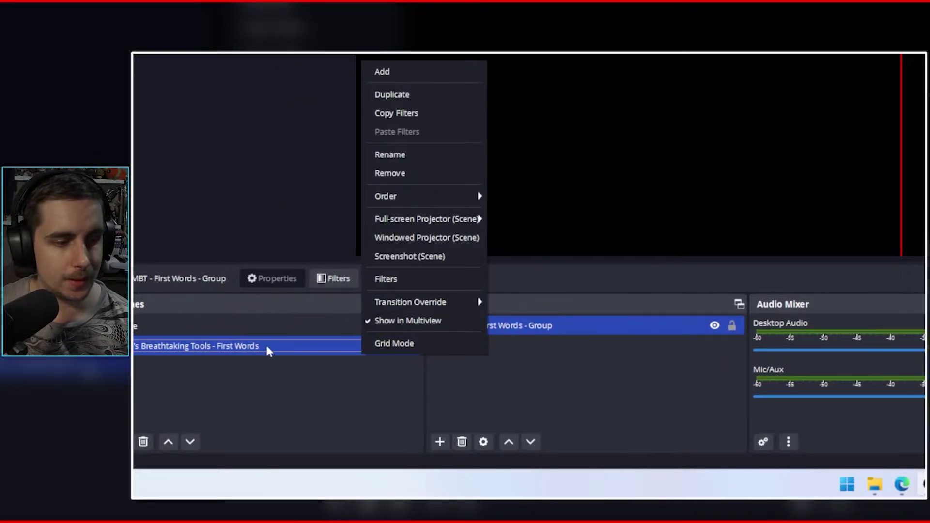
click(414, 280)
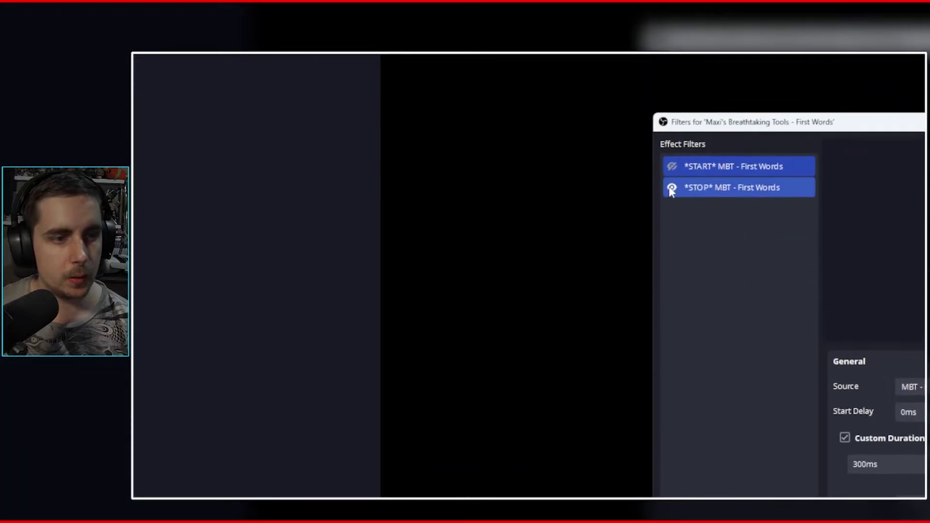
click(672, 158)
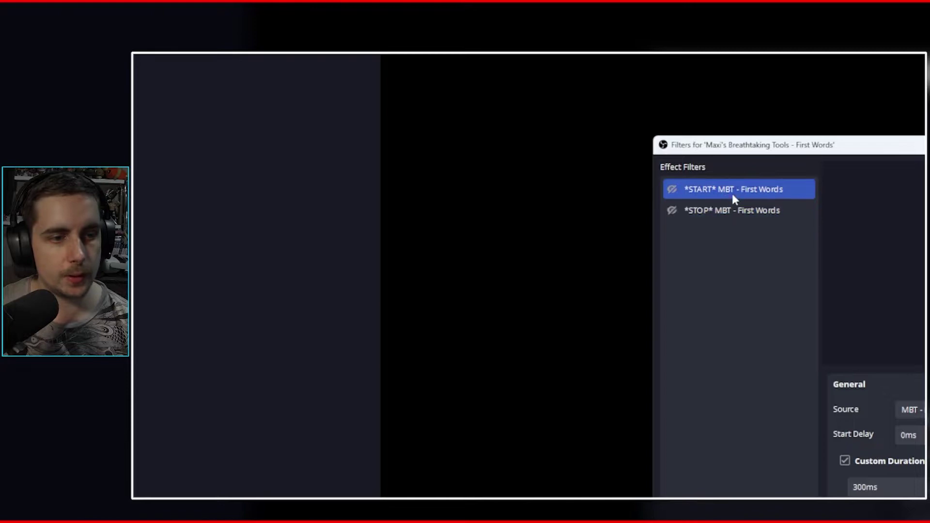
shift+click(730, 213)
click(731, 221)
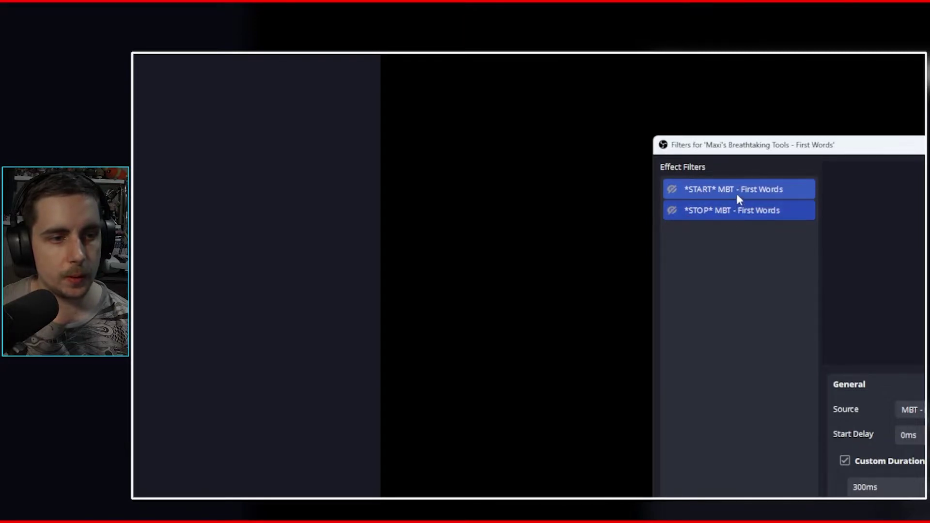
click(738, 199)
shift+click(736, 211)
click(734, 195)
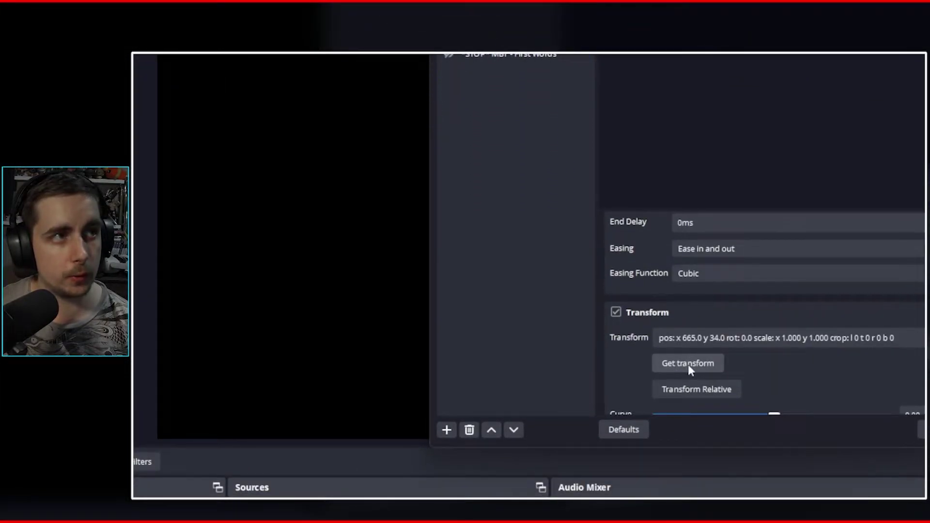
Raise the overlay off-canvas and capture x 665, y -86 as the *STOP* filter's transform
click(688, 364)
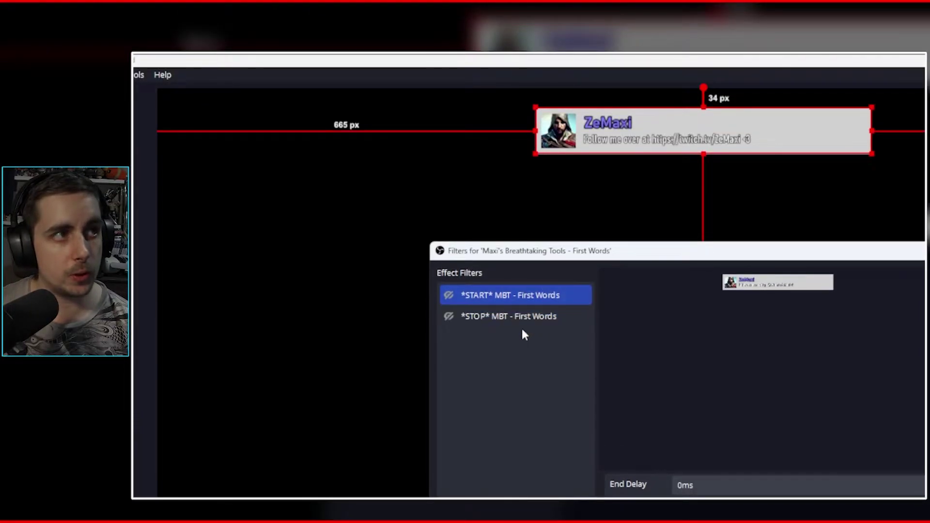
click(521, 322)
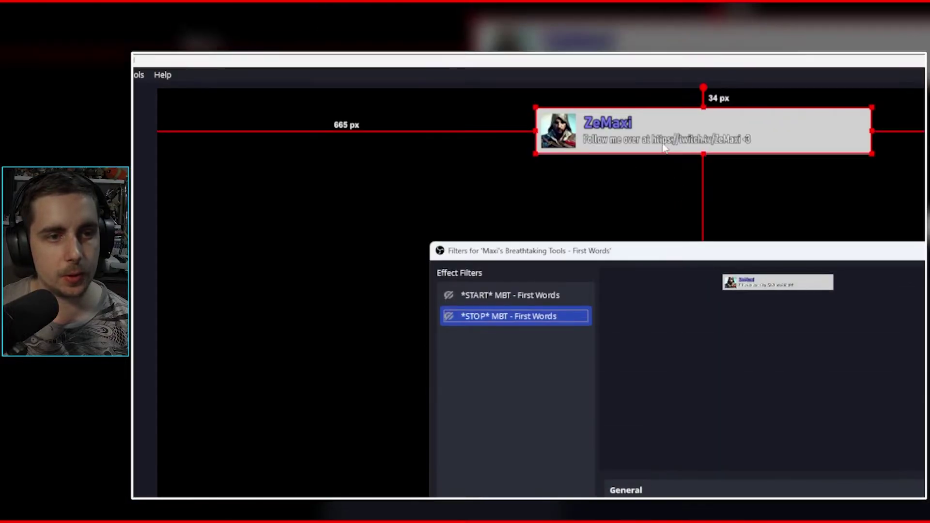
click(662, 134)
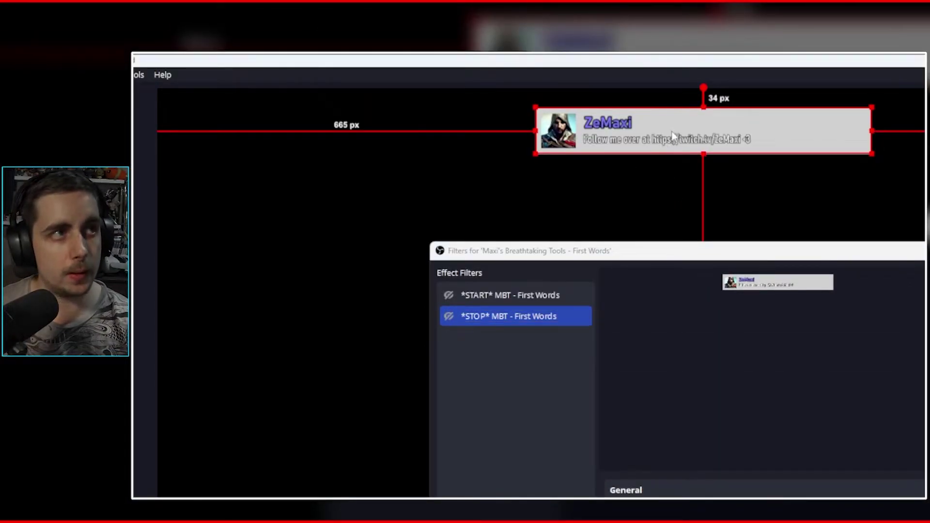
key(Up)
key(Up)
key(Up)
key(Up)
key(Up)
key(Up)
key(Up)
key(Up)
key(Up)
key(Up)
key(Up)
key(Up)
key(Up)
key(Up)
key(Up)
key(Up)
key(Up)
key(Up)
key(Up)
key(Up)
key(Up)
key(Up)
key(Up)
key(Up)
key(Up)
key(Up)
key(Up)
key(Up)
key(Up)
key(Up)
key(Up)
key(Up)
key(Up)
key(Up)
key(Up)
key(Up)
key(Up)
key(Up)
key(Up)
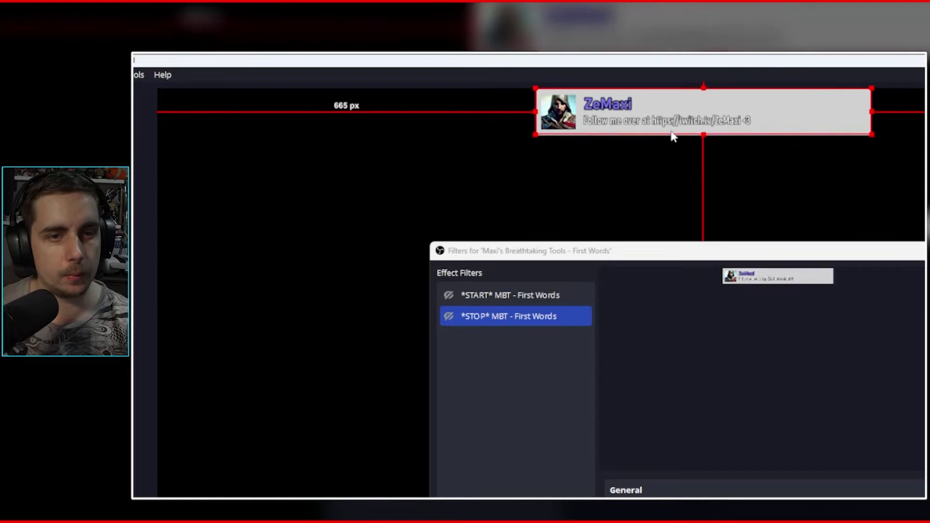
key(Up)
key(Up)
key(Up)
key(Up)
key(Up)
key(Up)
key(Up)
key(Up)
key(Up)
key(Up)
key(Up)
key(Up)
key(Up)
key(Up)
key(Up)
key(Up)
key(Up)
key(Up)
key(Up)
key(Up)
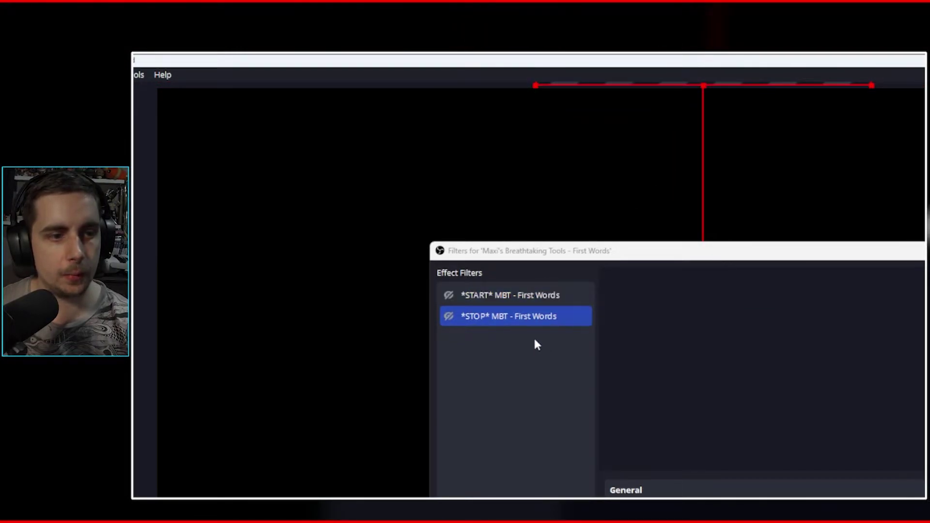
click(533, 318)
scroll(671, 366, down, 5)
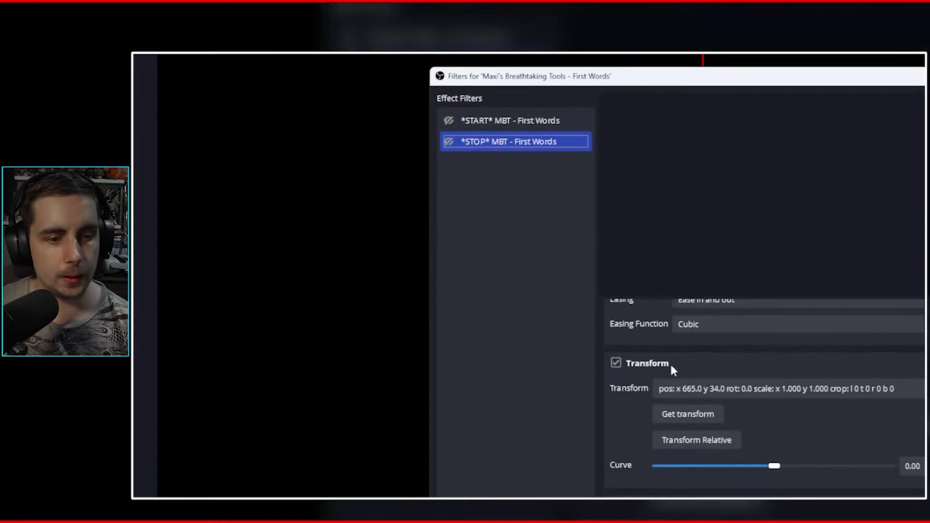
click(676, 332)
click(693, 326)
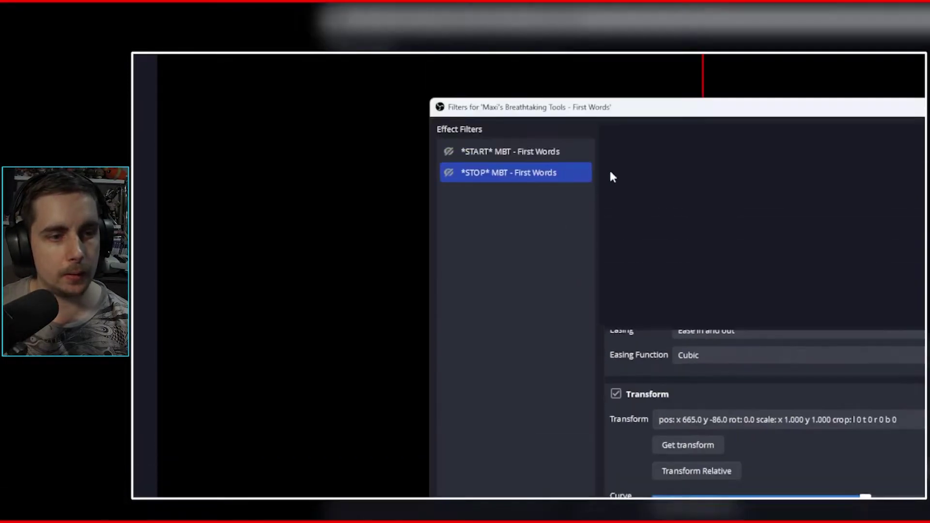
Toggle the START and STOP filters to test the overlay sliding in and out
click(448, 295)
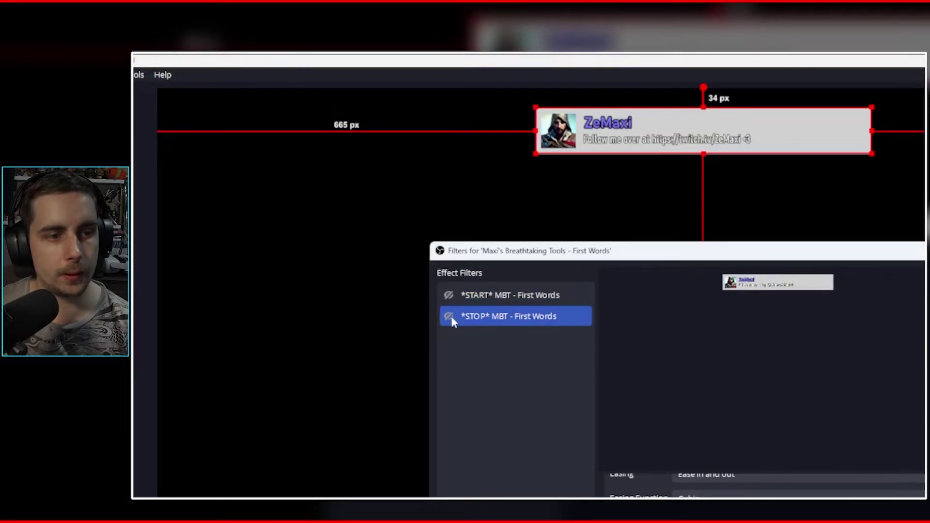
click(451, 317)
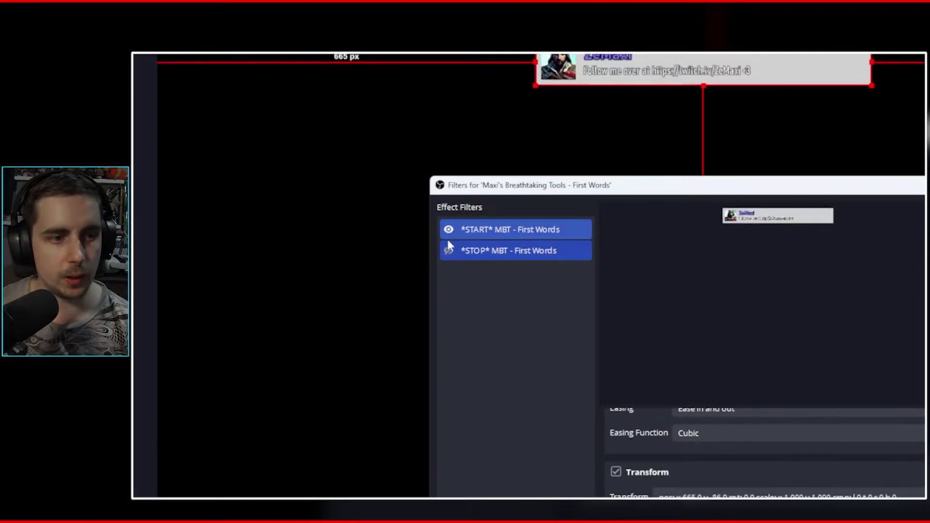
click(449, 287)
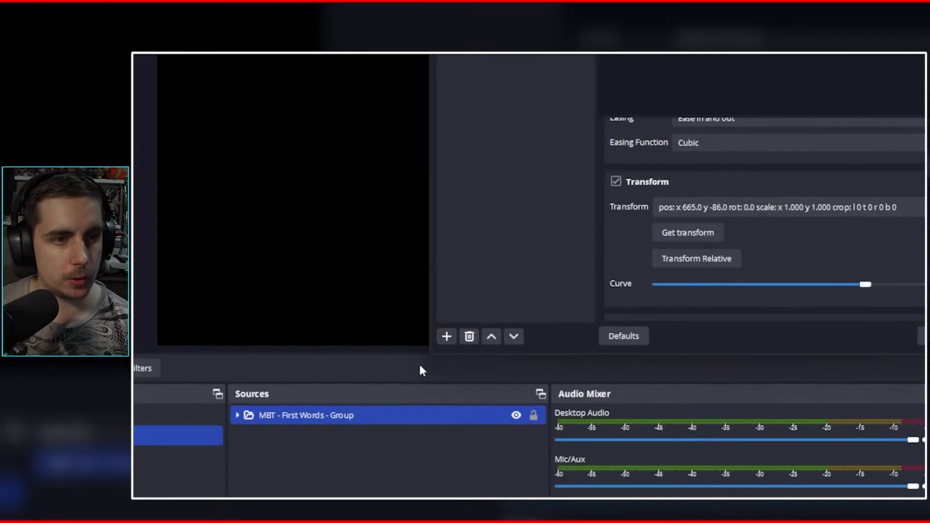
Lower the First Words Background source's Color Correction filter opacity to about 0.4
click(238, 415)
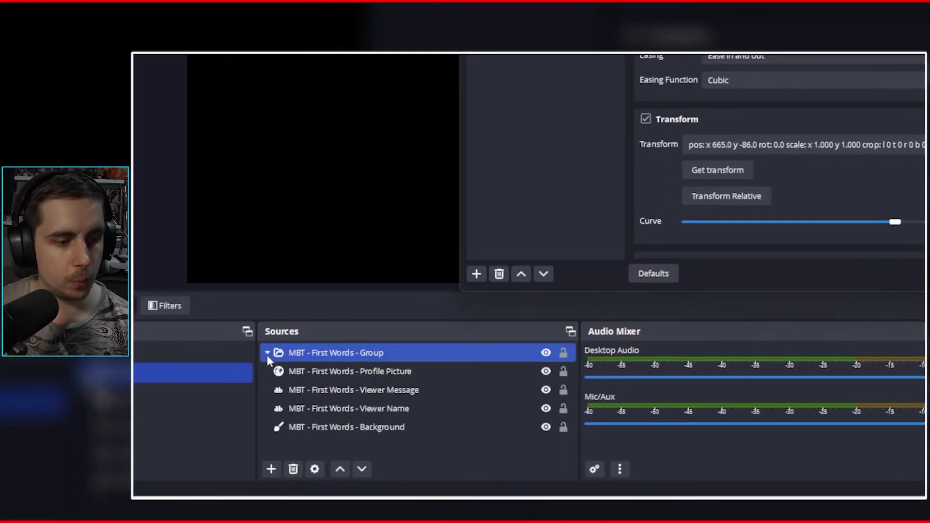
click(347, 430)
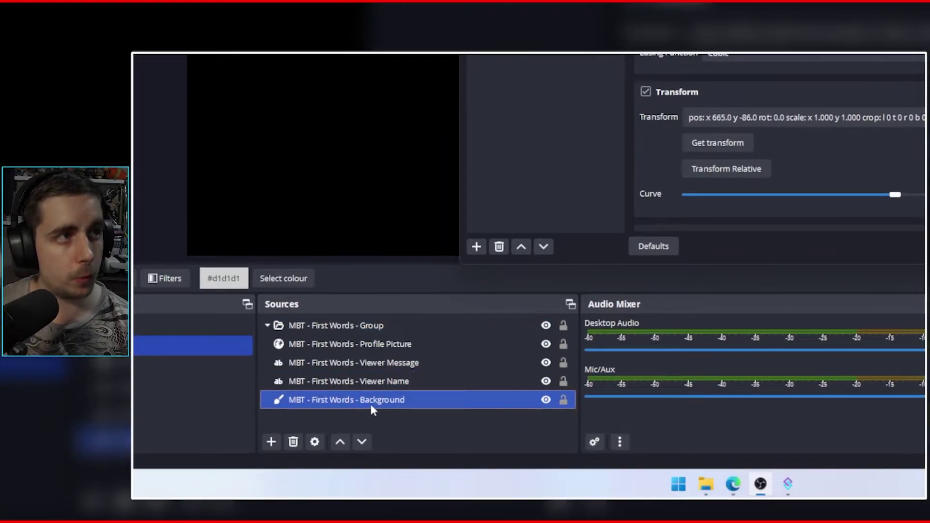
right_click(370, 403)
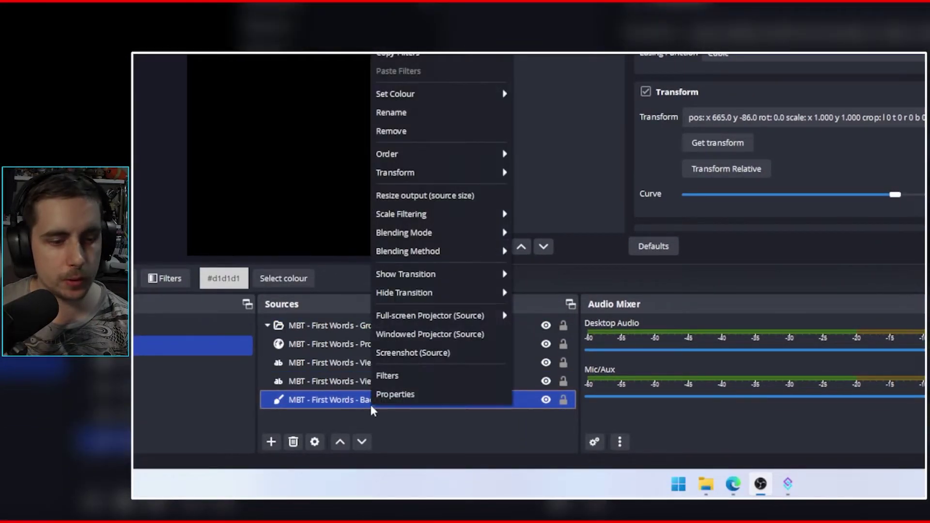
click(392, 378)
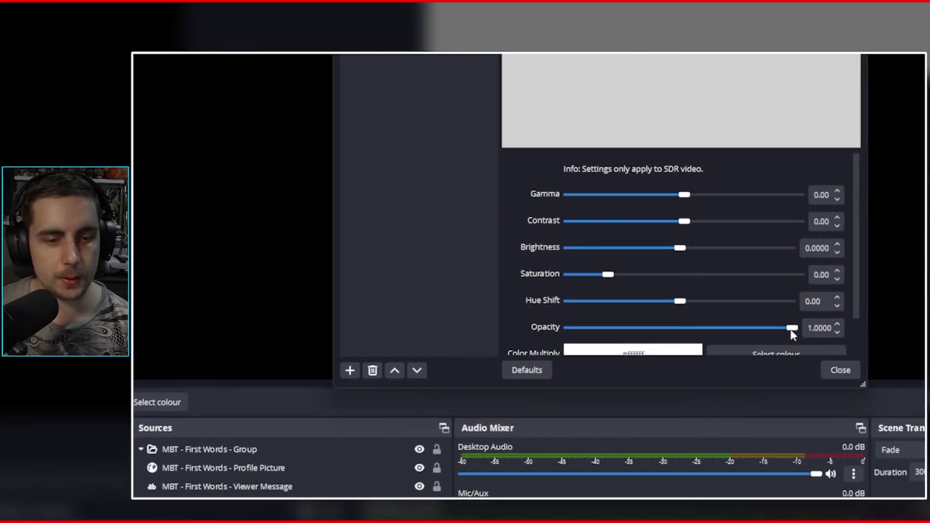
drag(792, 335, 669, 343)
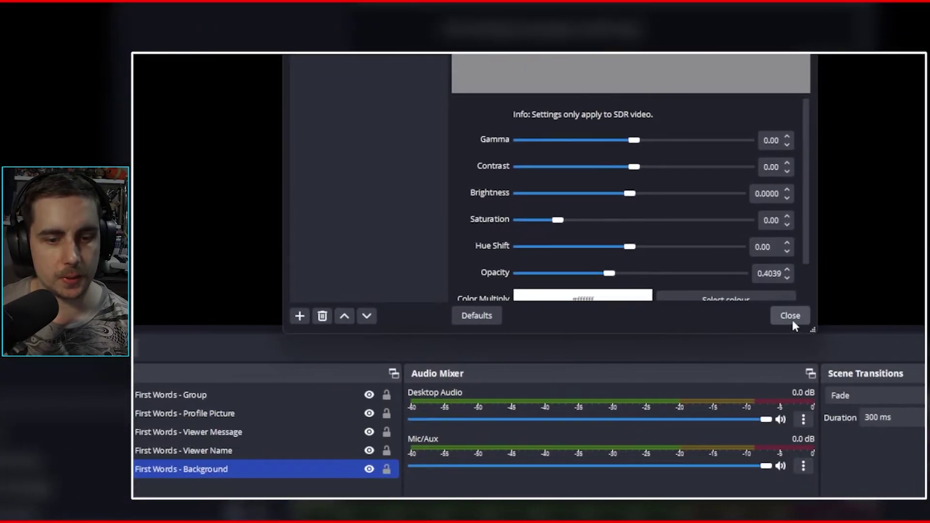
click(779, 316)
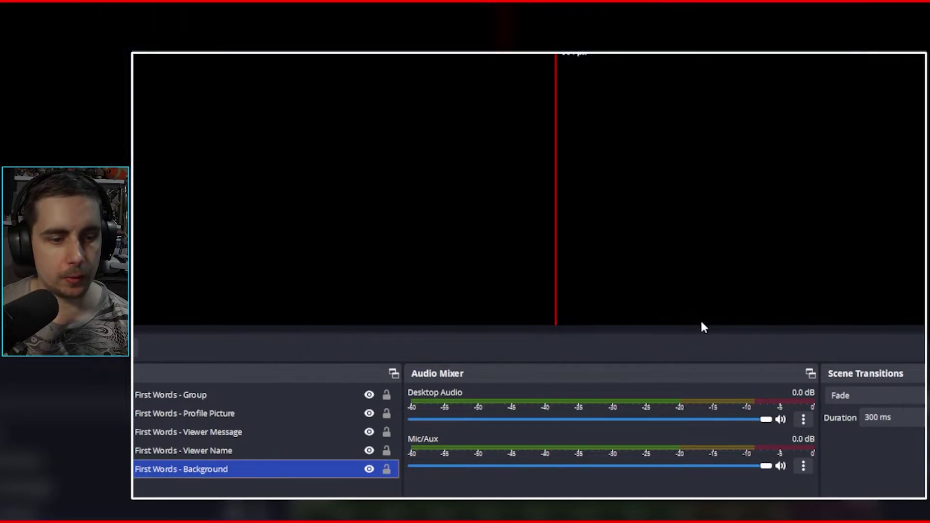
click(272, 366)
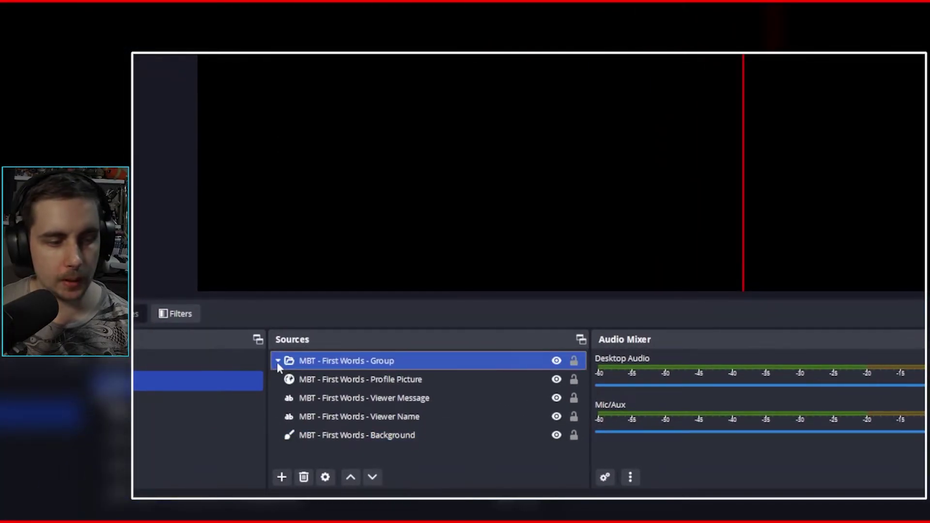
click(278, 361)
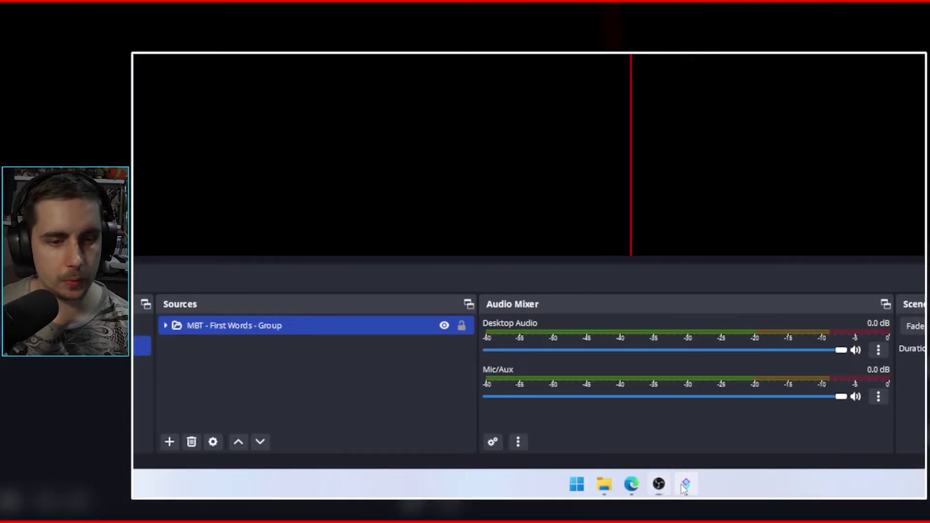
In the First Words Initiate action, set the background colour sub-action to pink #FF0080
click(684, 484)
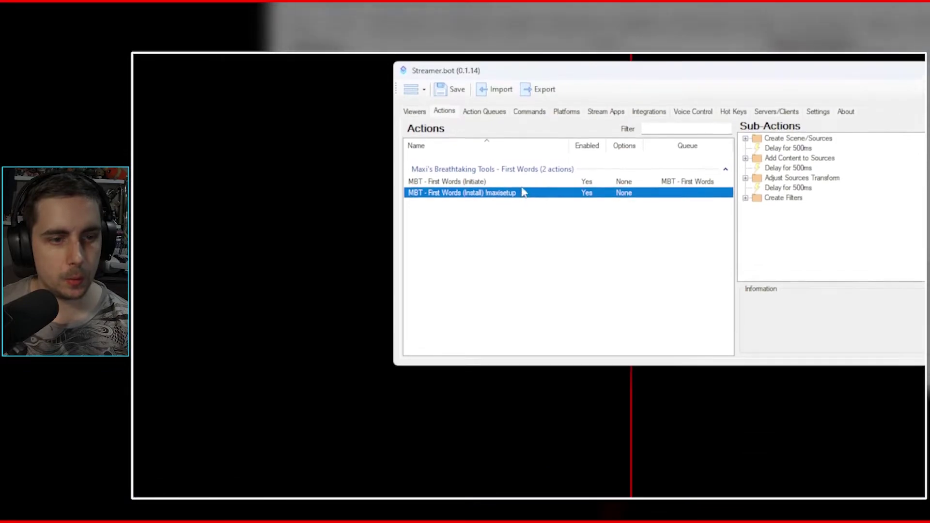
click(505, 182)
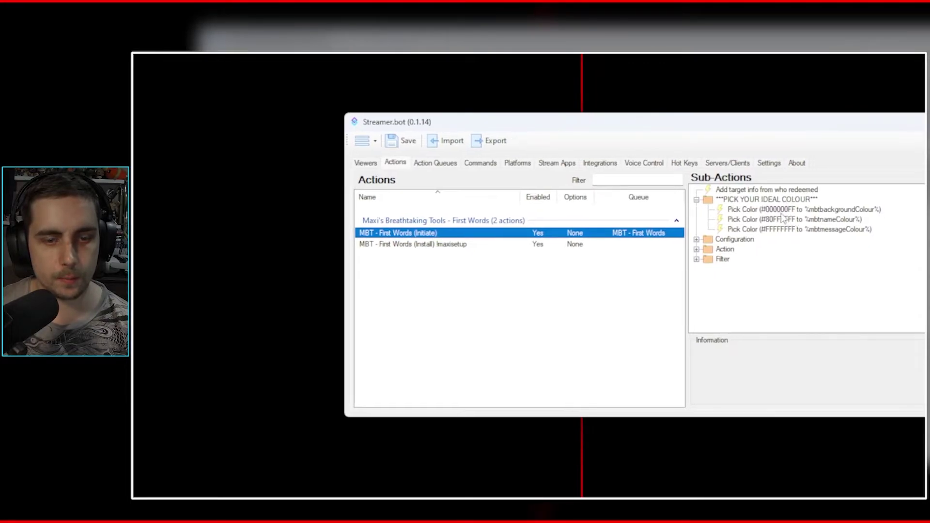
double_click(778, 209)
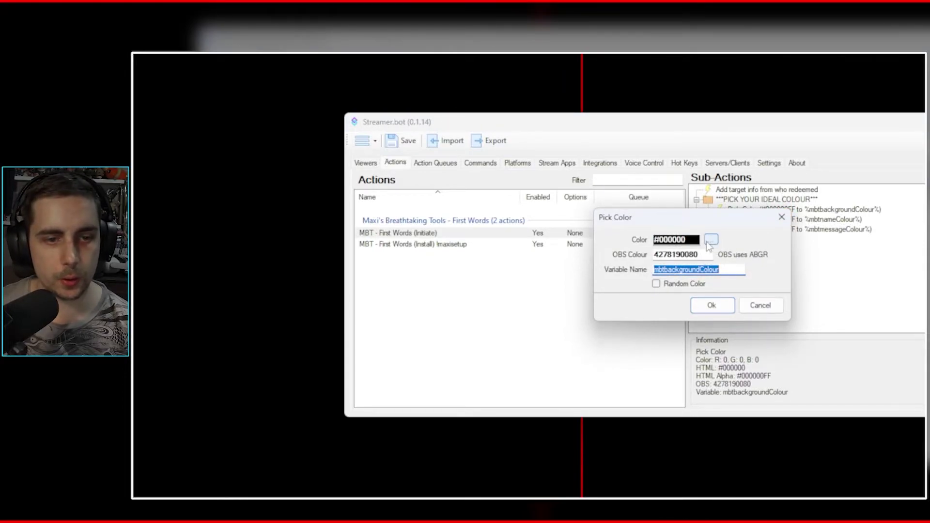
click(710, 240)
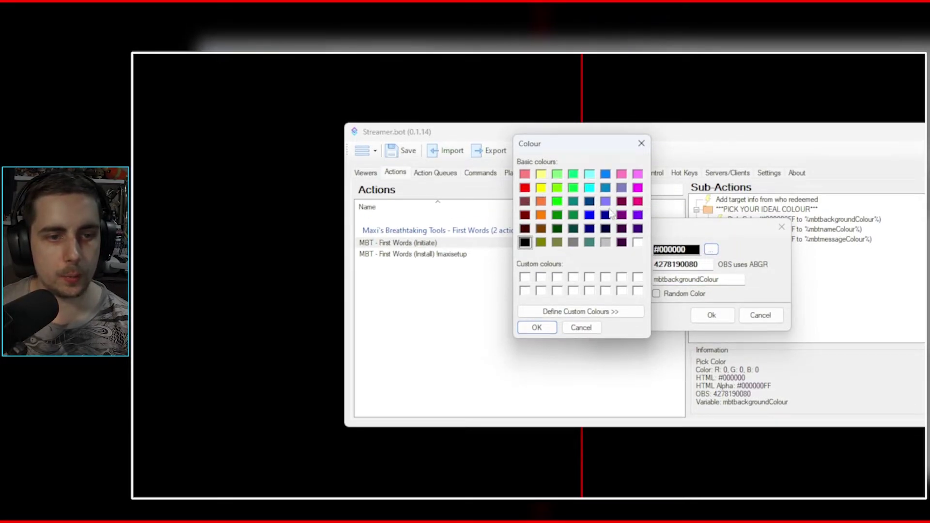
click(637, 202)
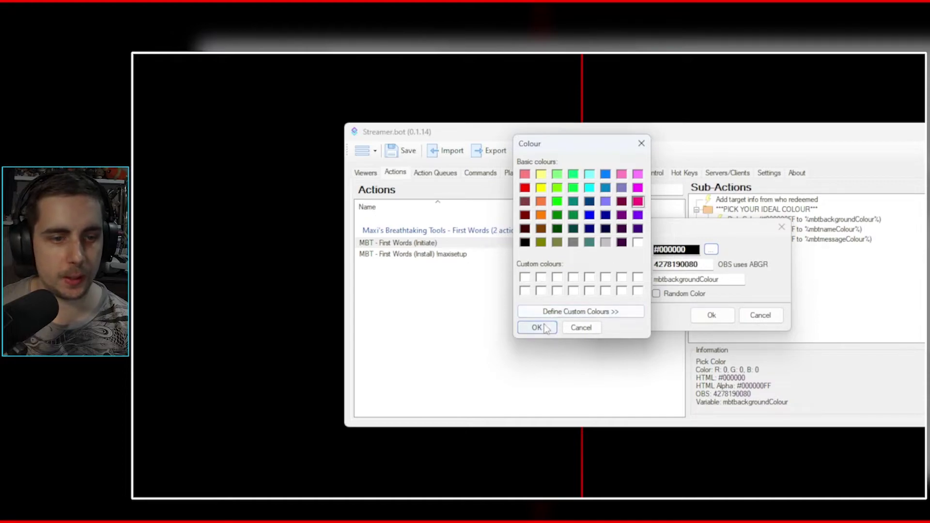
click(536, 328)
click(711, 315)
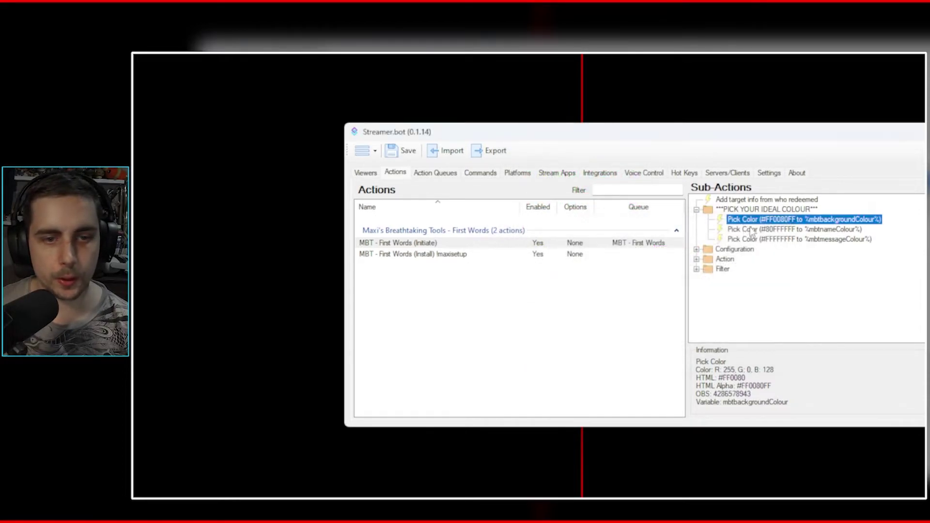
Keep the name colour as is and set the message colour sub-action to lime green #80FF00
double_click(748, 232)
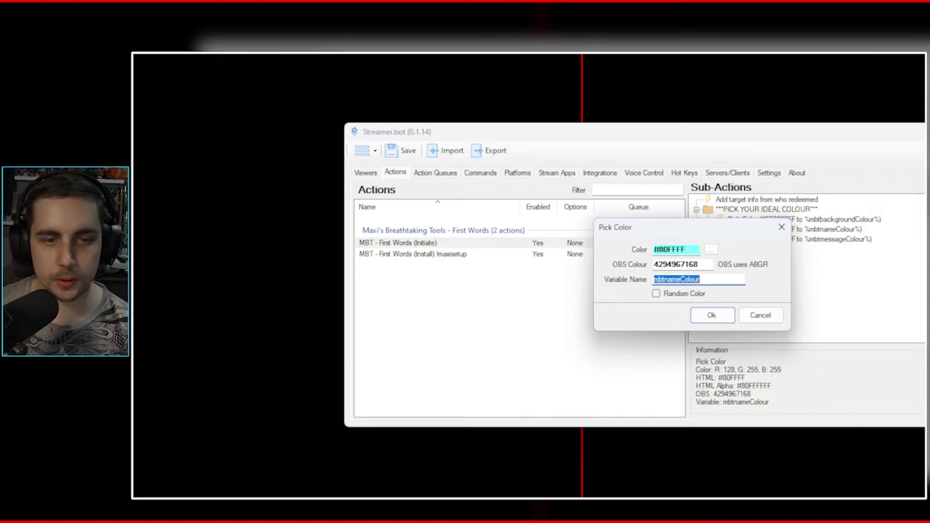
click(711, 315)
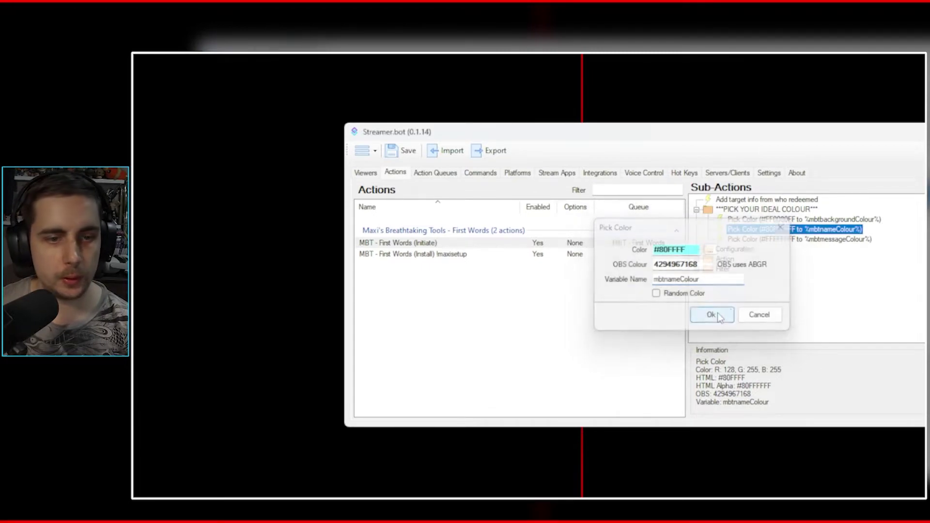
click(805, 239)
double_click(792, 240)
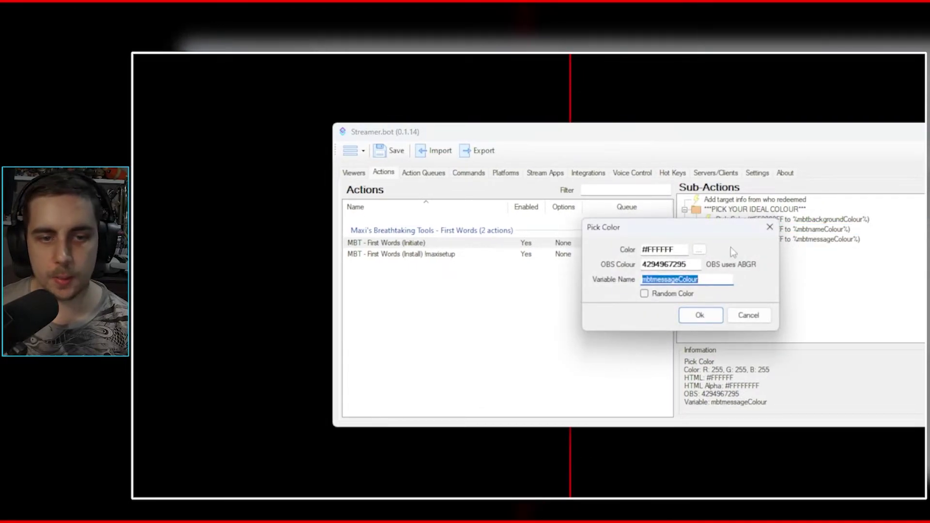
click(699, 249)
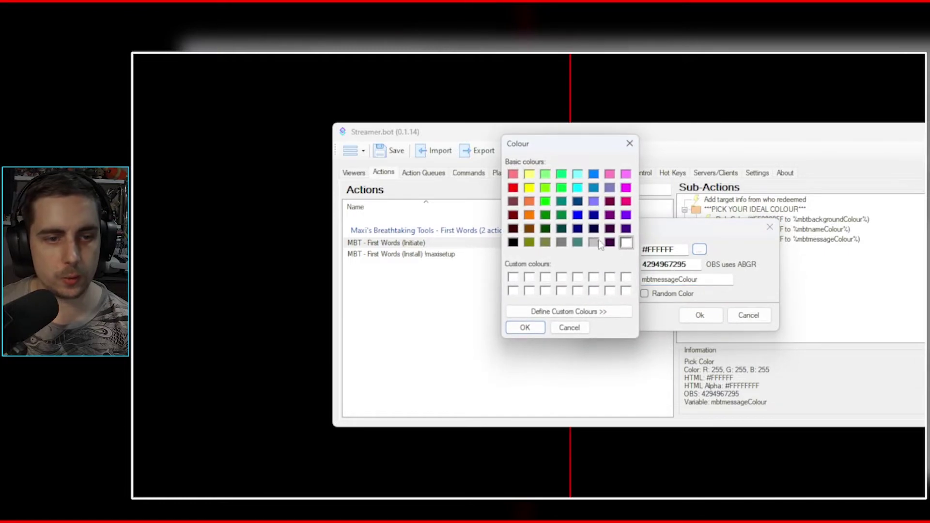
click(544, 193)
click(528, 332)
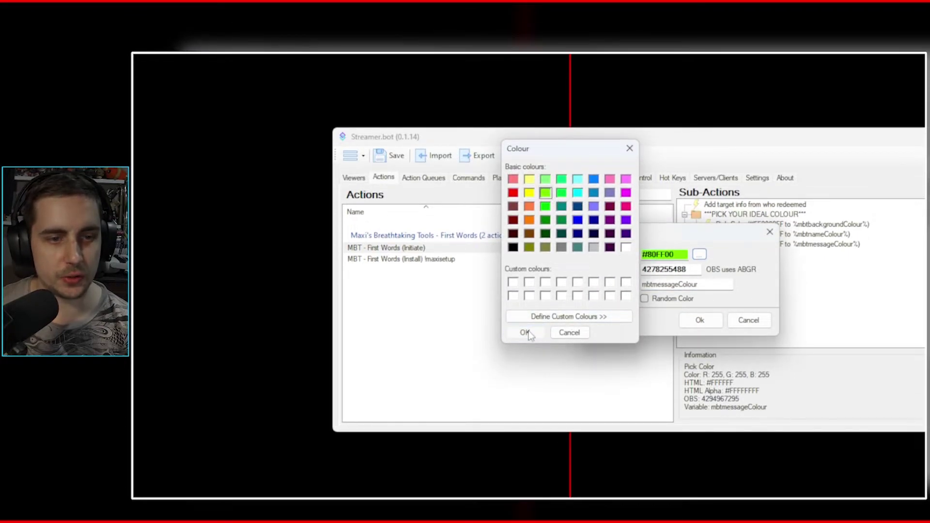
click(682, 322)
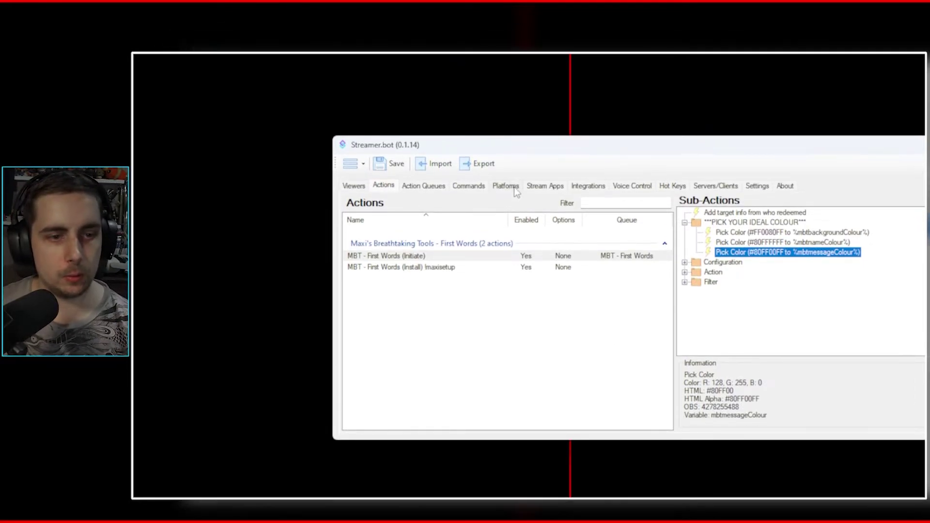
Assign MBT - First Words (Initiate) to the Twitch First Words event and reset its cache
click(512, 188)
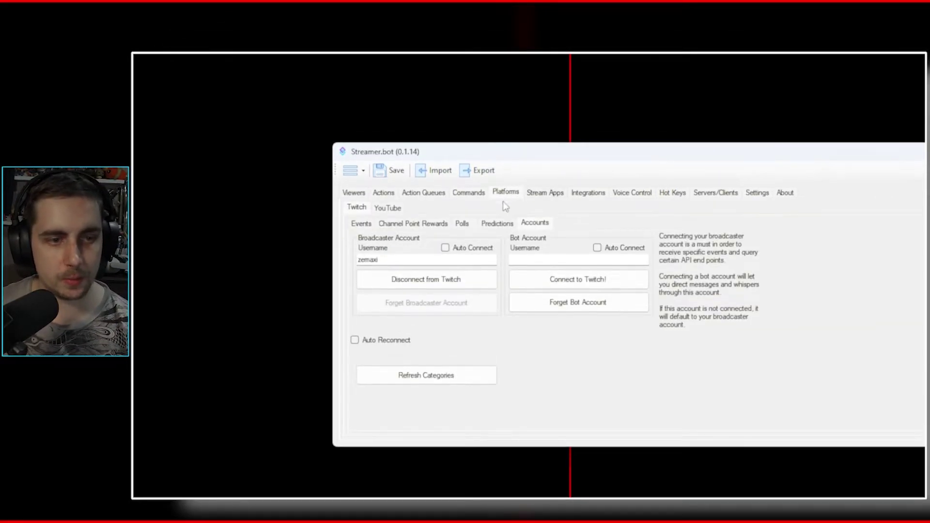
click(360, 225)
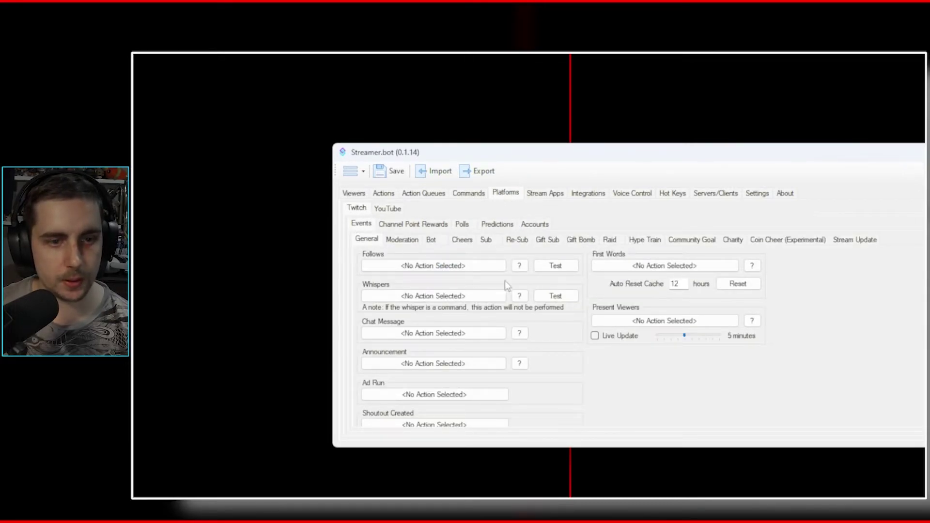
click(619, 269)
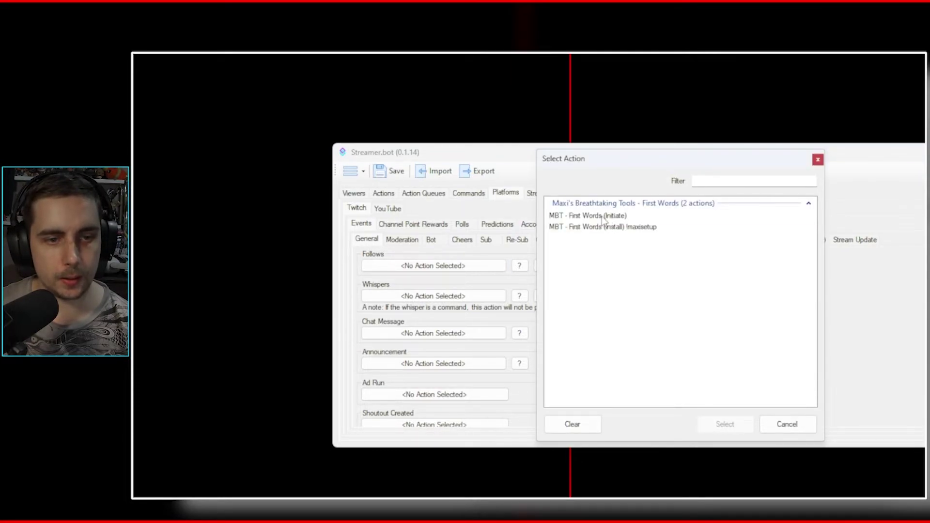
click(730, 420)
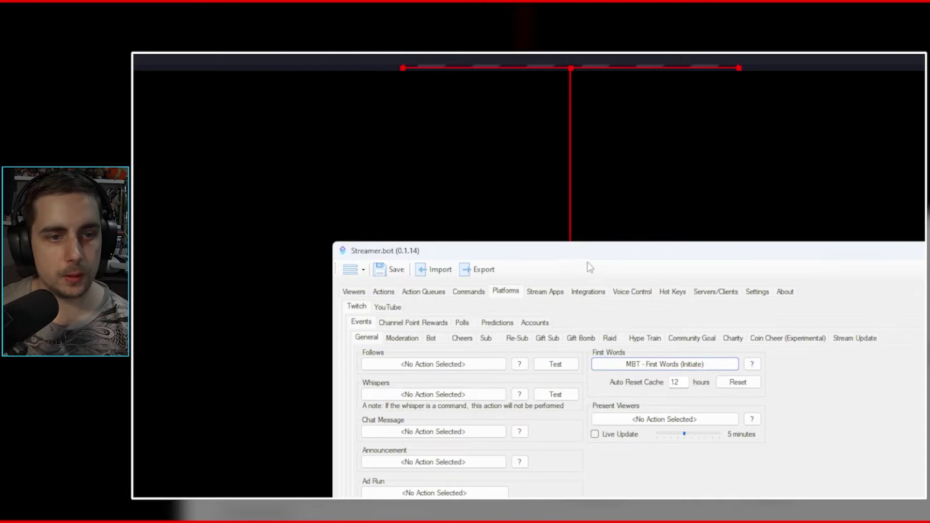
click(744, 385)
click(738, 357)
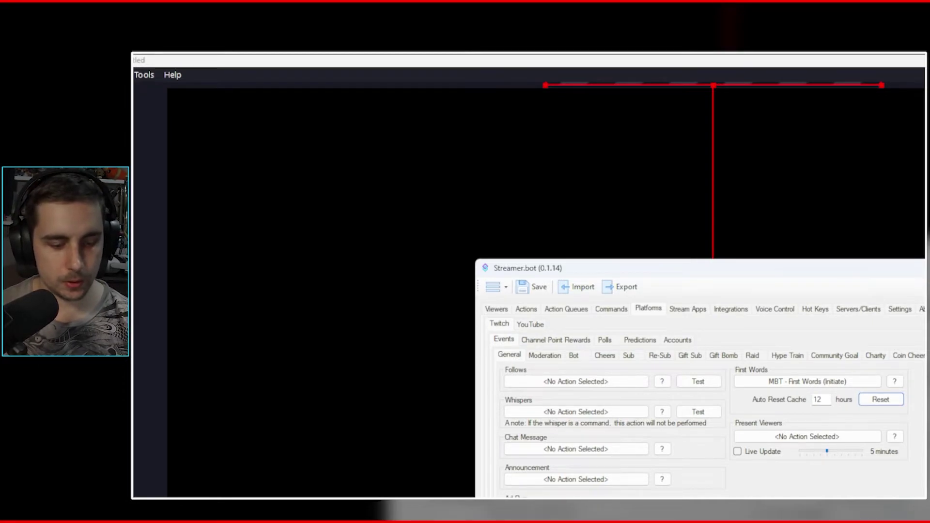
Minimize Streamer.bot and select 'Scene' in the OBS Scenes dock
click(791, 269)
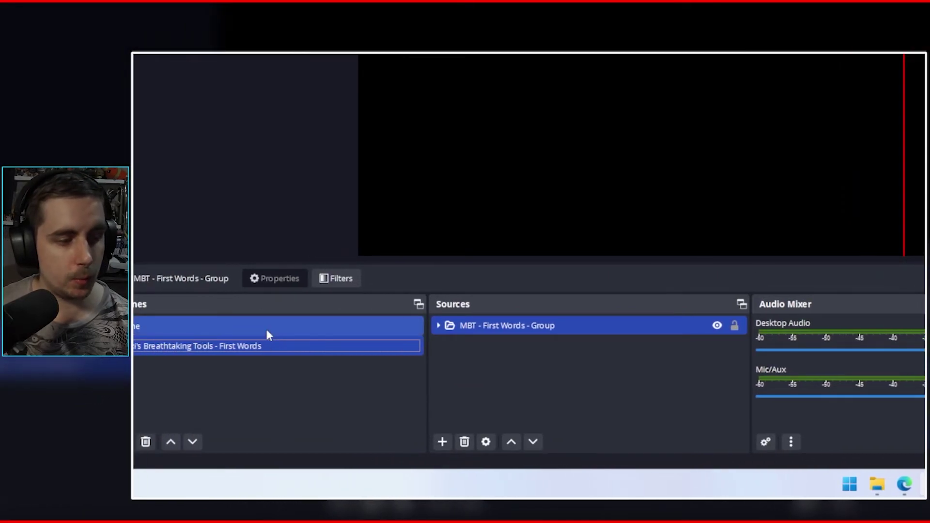
click(265, 327)
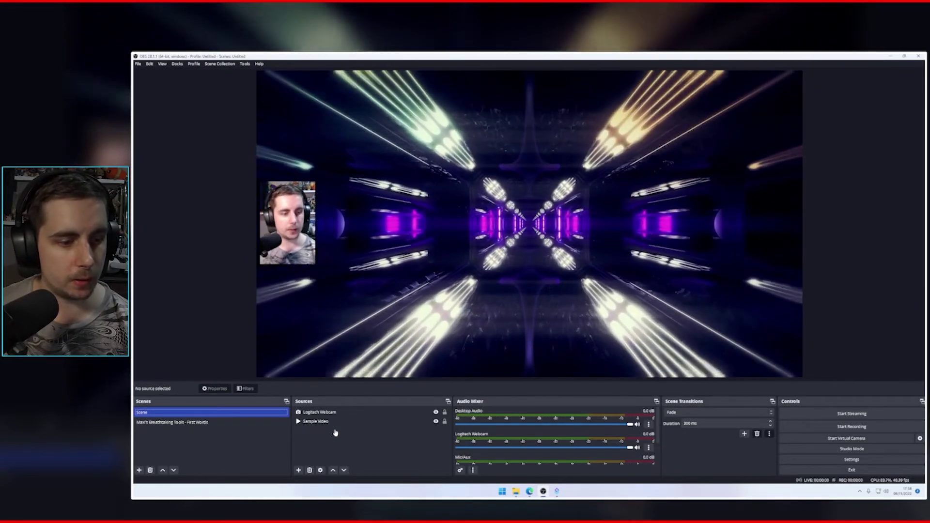
Add the existing Maxi's Breathtaking Tools - First Words scene as a source in Scene
right_click(316, 434)
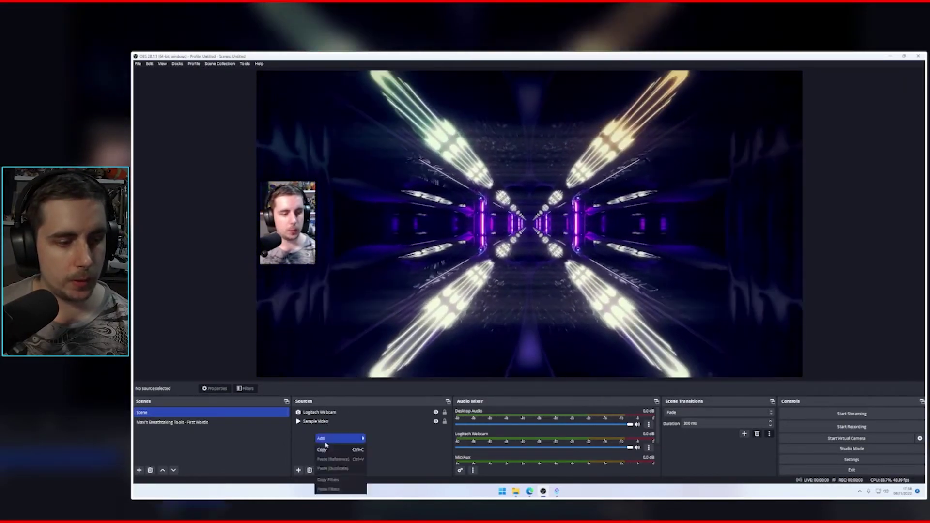
mouse_move(328, 441)
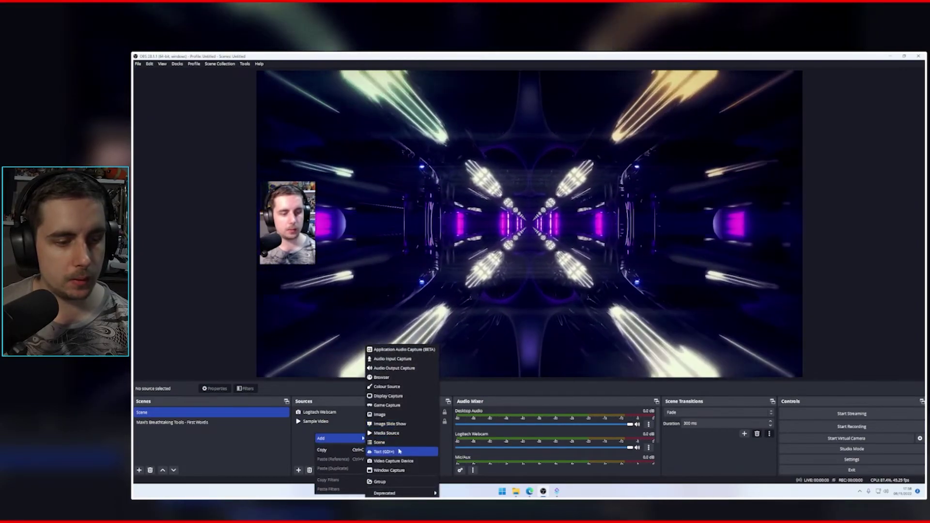
click(398, 443)
click(503, 259)
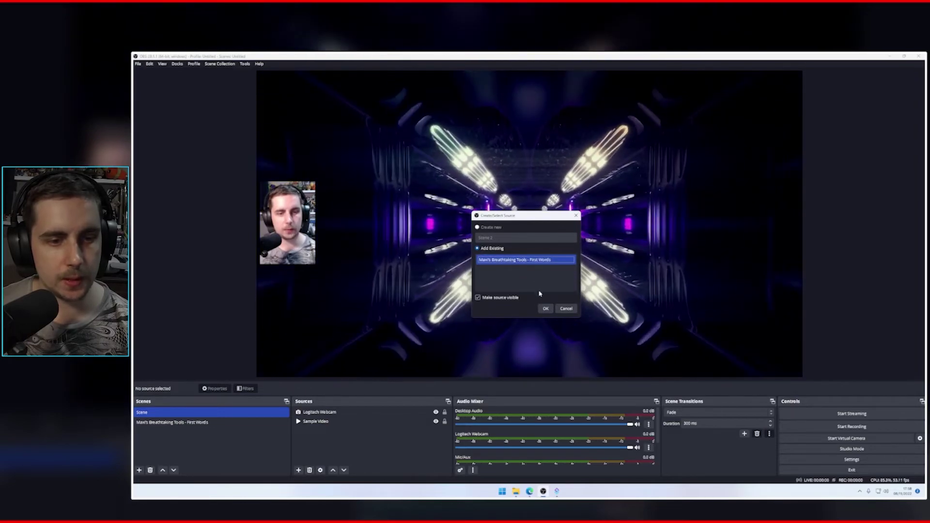
click(545, 309)
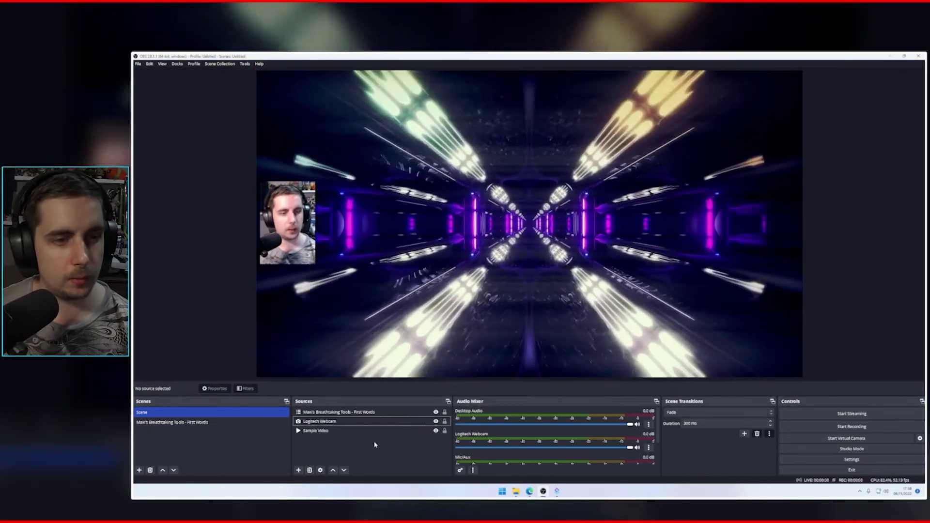
In the First Words Initiate action, set the background colour sub-action to orange #FF8000
key(alt+Tab)
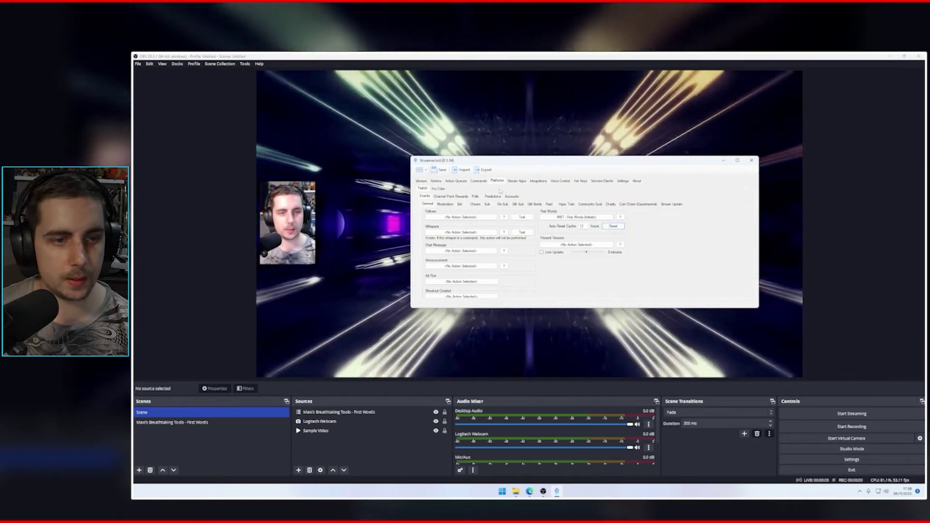
click(436, 181)
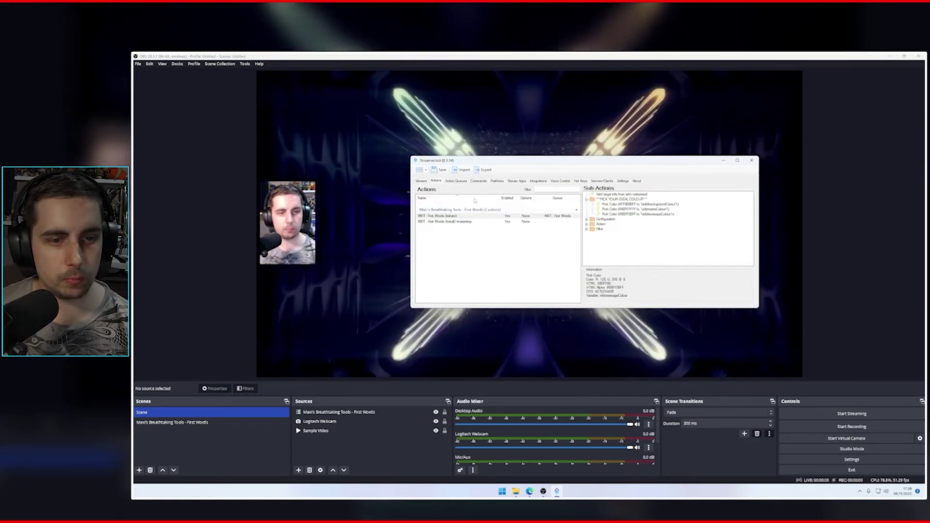
click(464, 216)
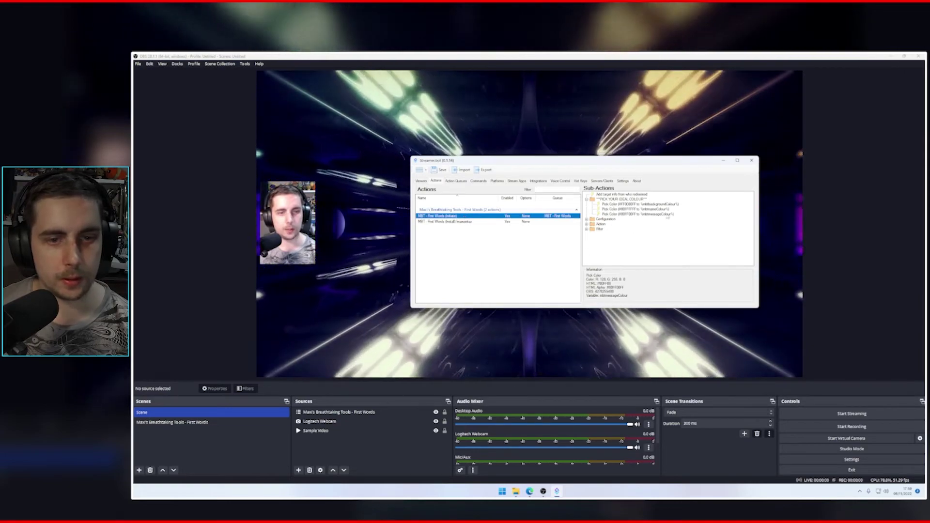
double_click(632, 204)
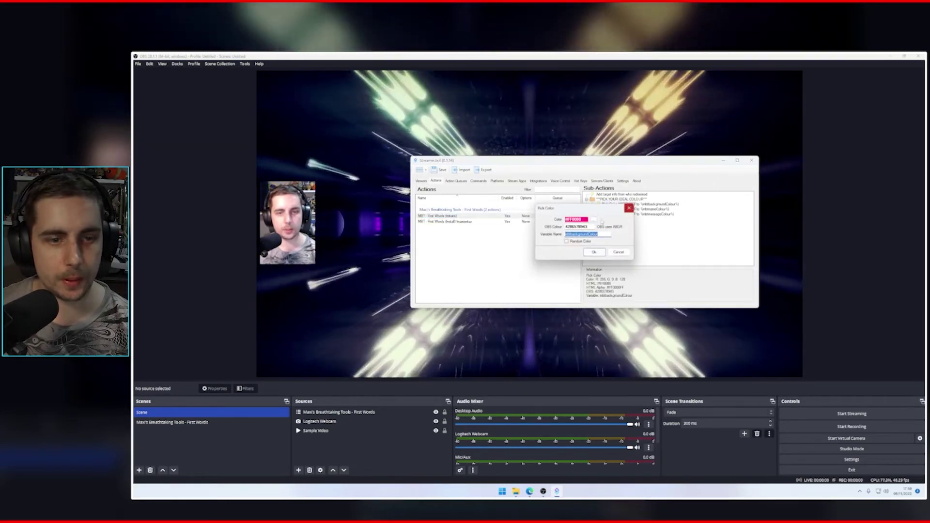
click(593, 219)
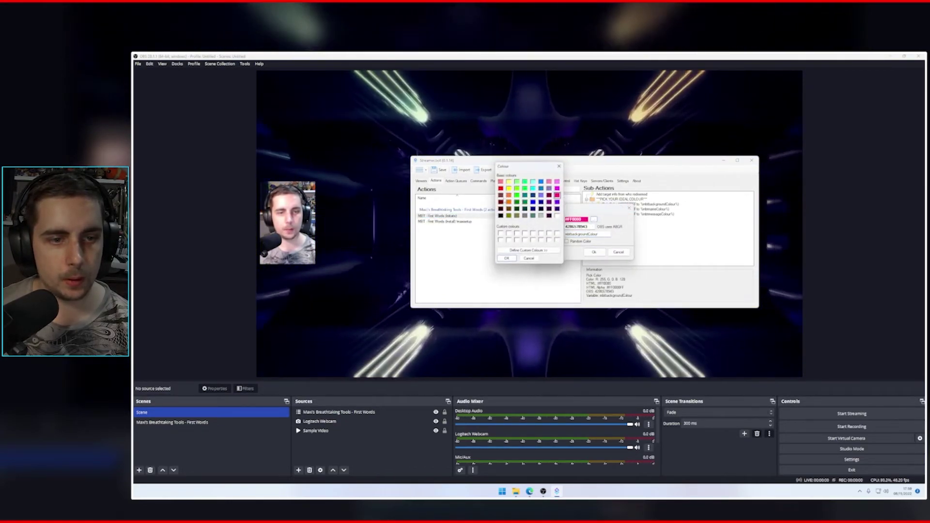
click(512, 258)
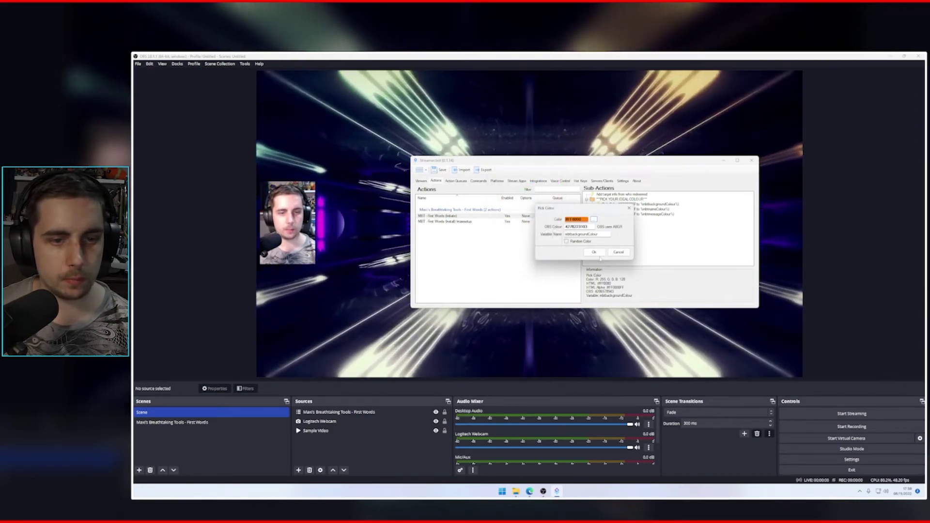
click(594, 252)
Set the message colour sub-action to white #FFFFFF
double_click(631, 217)
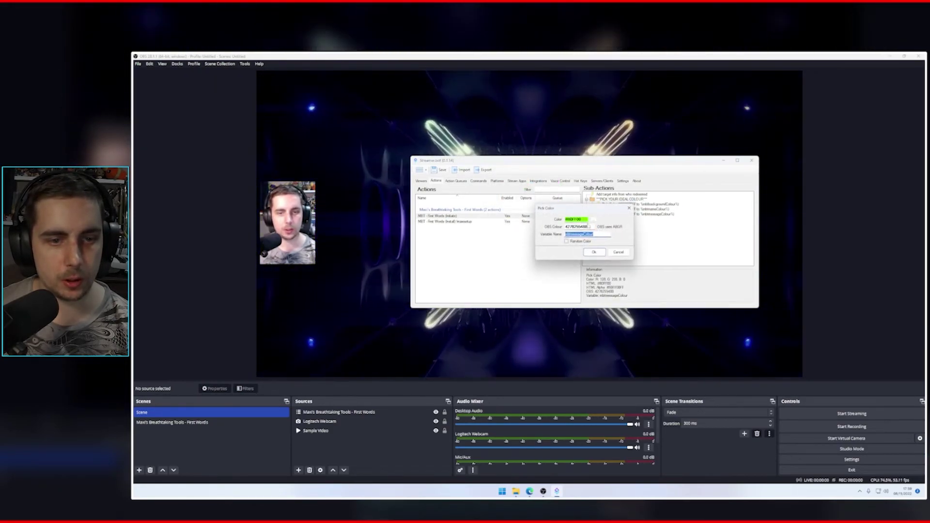
click(593, 219)
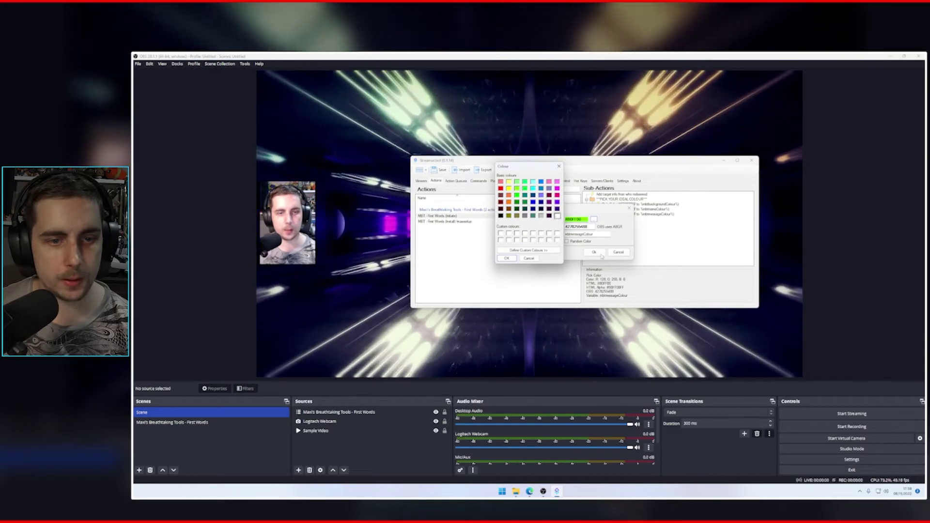
click(557, 215)
click(506, 258)
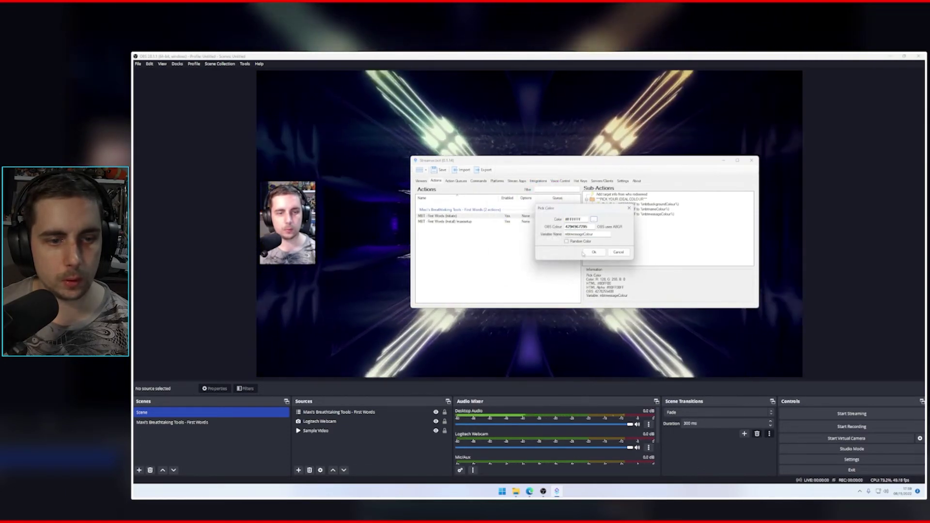
click(593, 253)
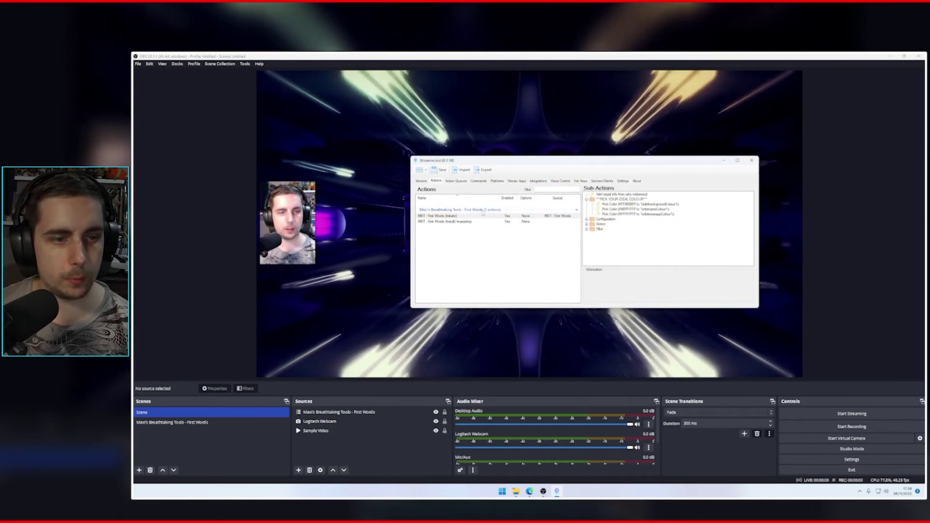